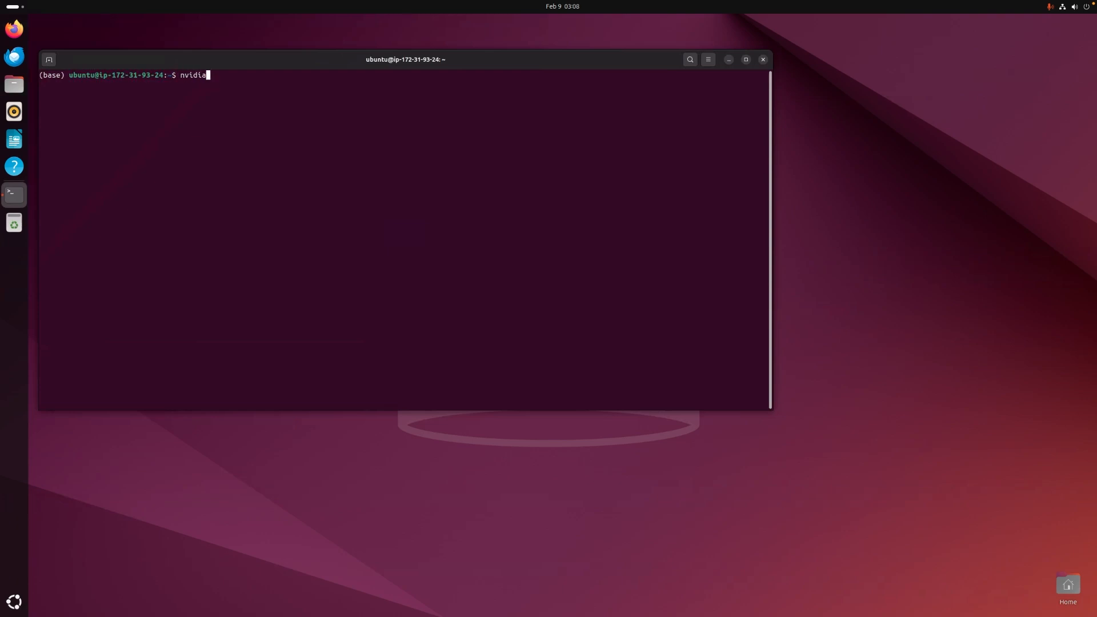
# Run nvidia-smi in the terminal to show the GPU status
pyautogui.write('-smi')
pyautogui.press('Return')
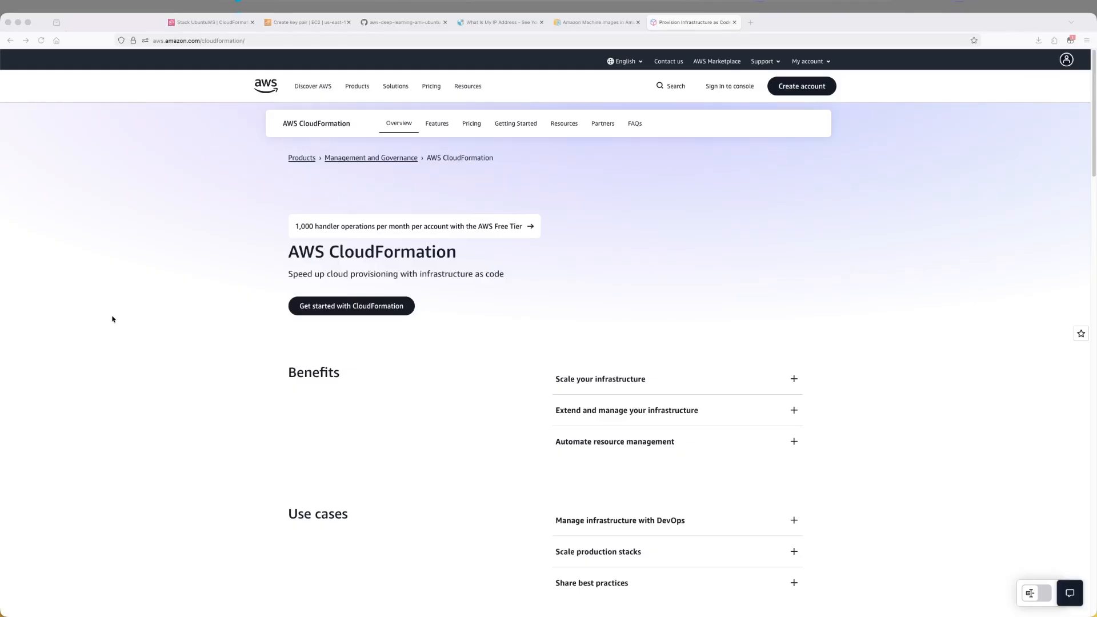
# Browse the AWS CloudFormation, Amazon Machine Images and Amazon DCV web pages
pyautogui.scroll(-7, 113, 319)
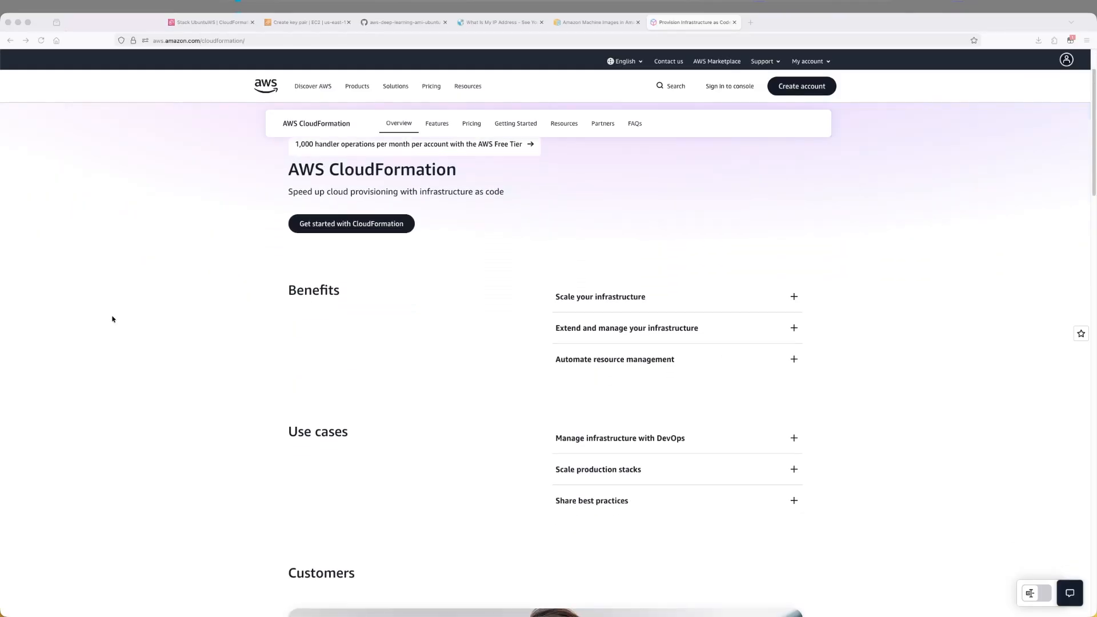
pyautogui.scroll(-18, 113, 319)
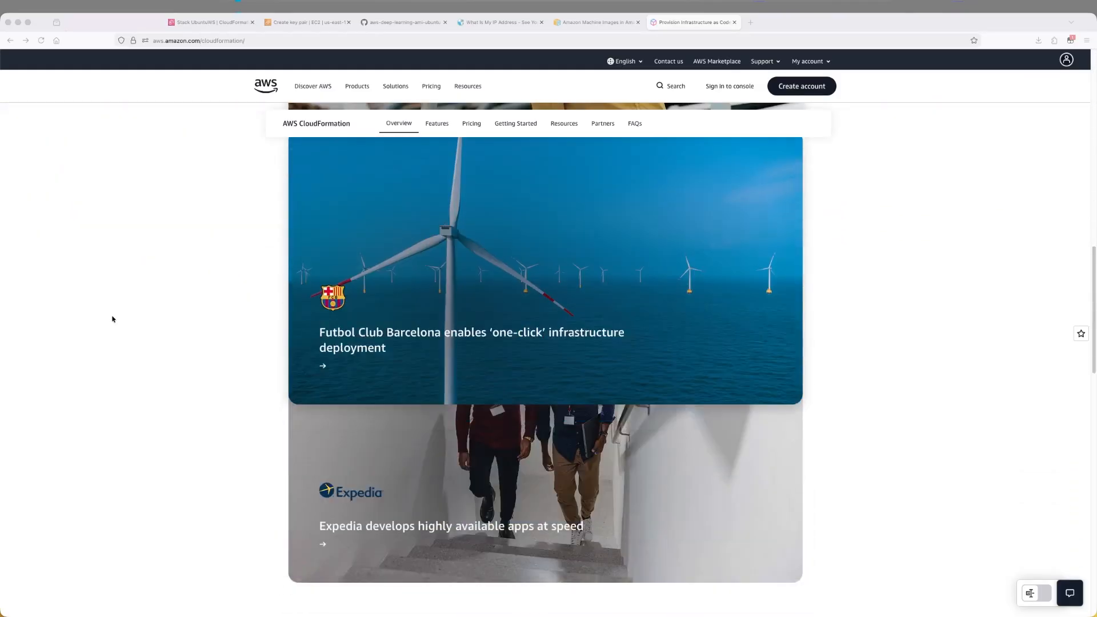
pyautogui.hotkey('ctrl', 'shift', 'Tab')
pyautogui.scroll(-5, 478, 185)
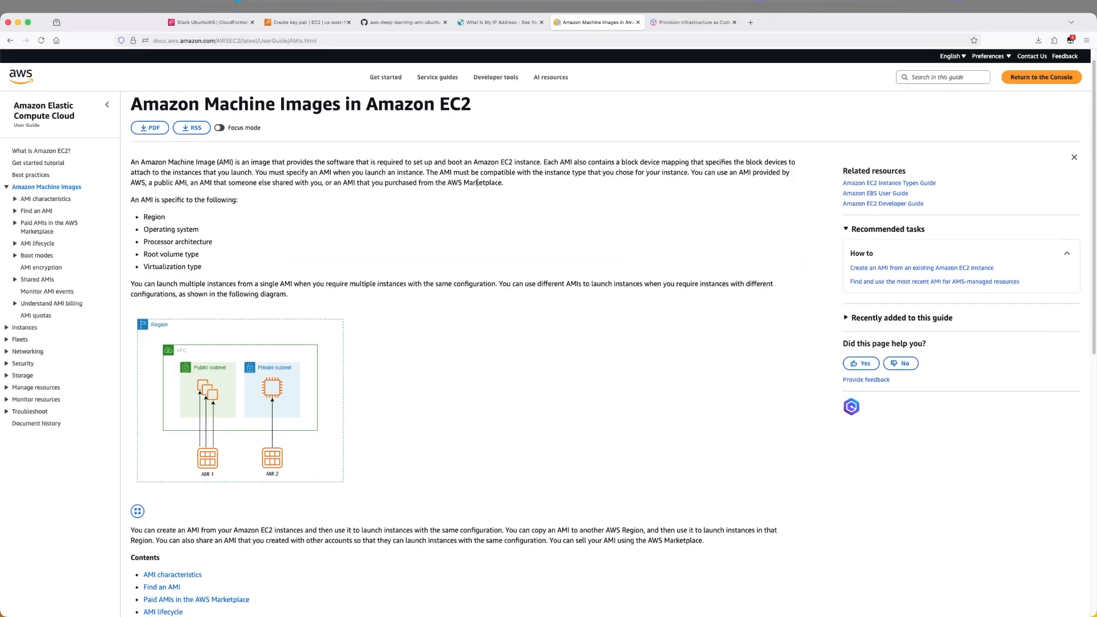
pyautogui.scroll(-3, 478, 185)
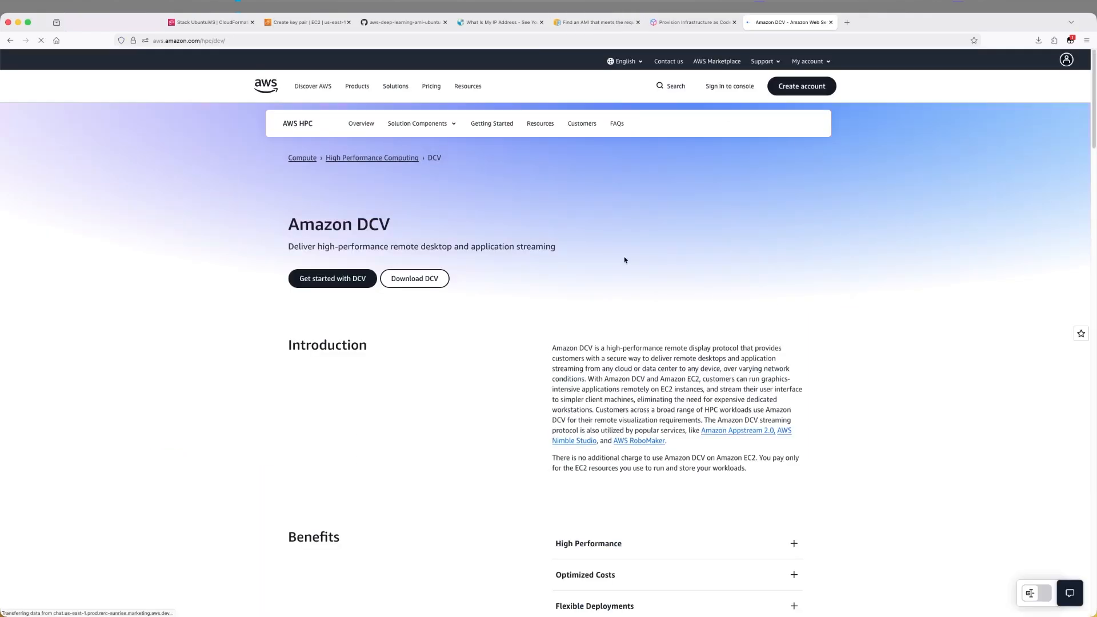
pyautogui.scroll(-5, 628, 261)
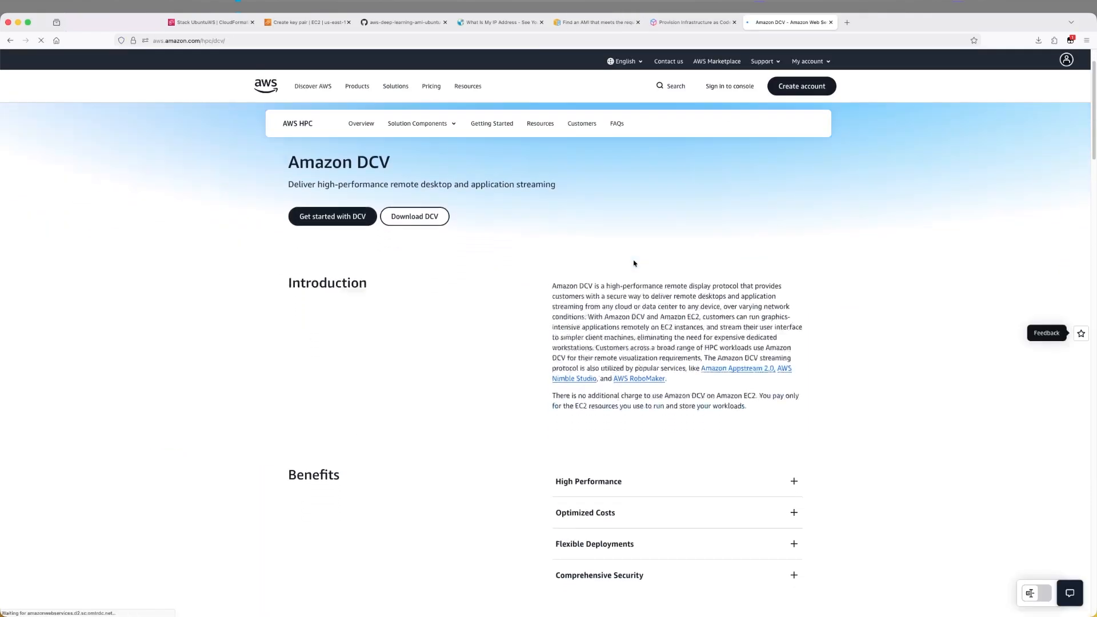
pyautogui.scroll(-4, 634, 262)
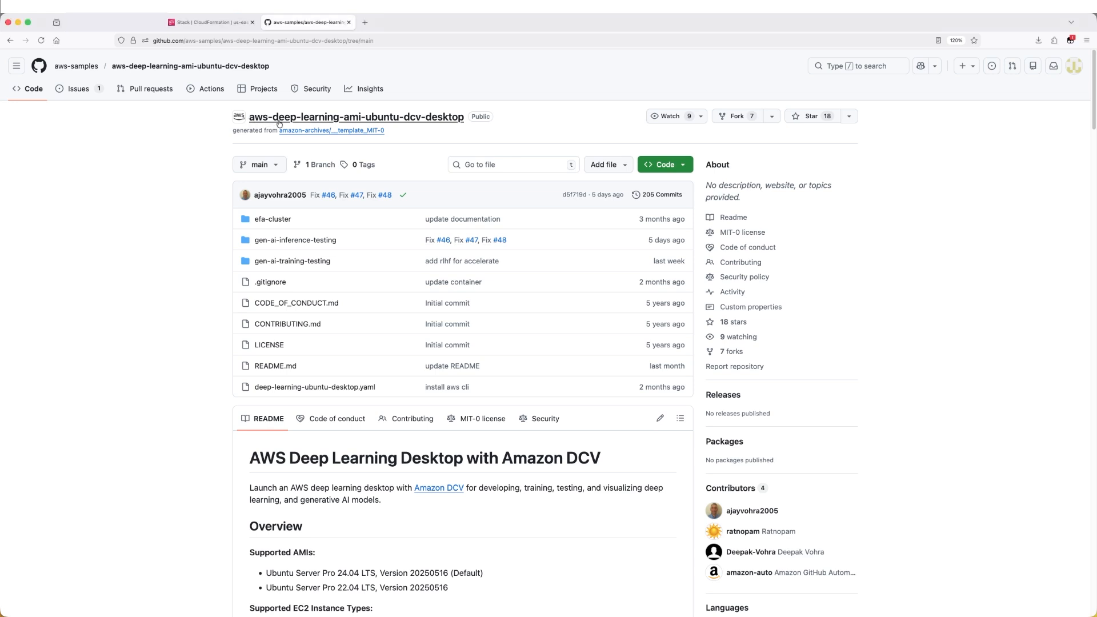
# Open the repository's deep-learning-ubuntu-desktop.yaml template and download the raw file
pyautogui.click(388, 103)
pyautogui.scroll(-2, 217, 388)
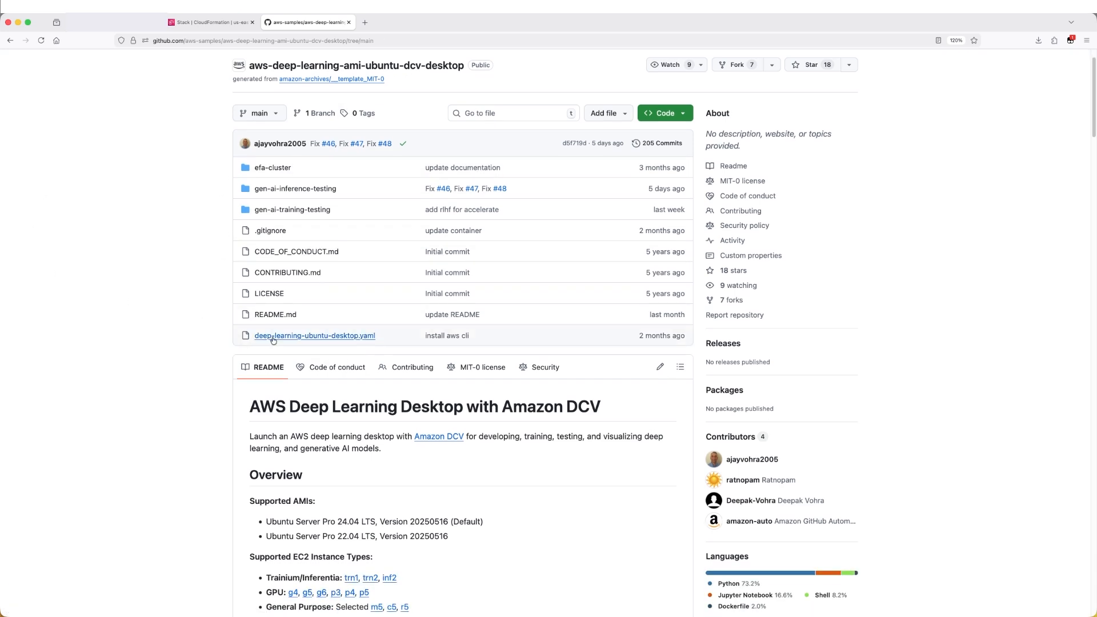
pyautogui.click(336, 336)
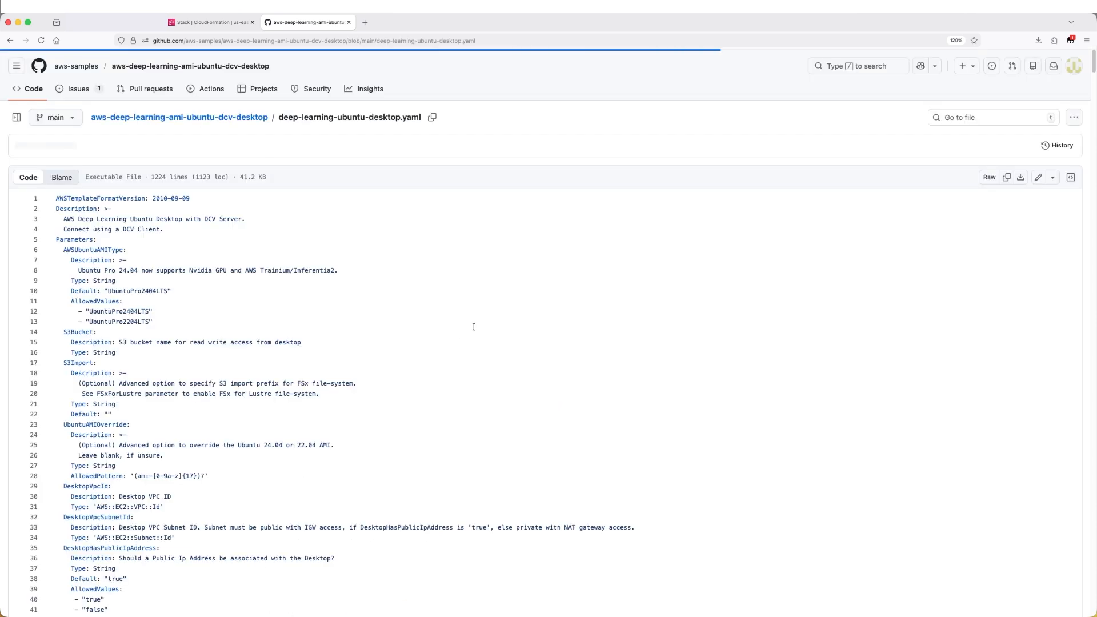
pyautogui.click(1020, 178)
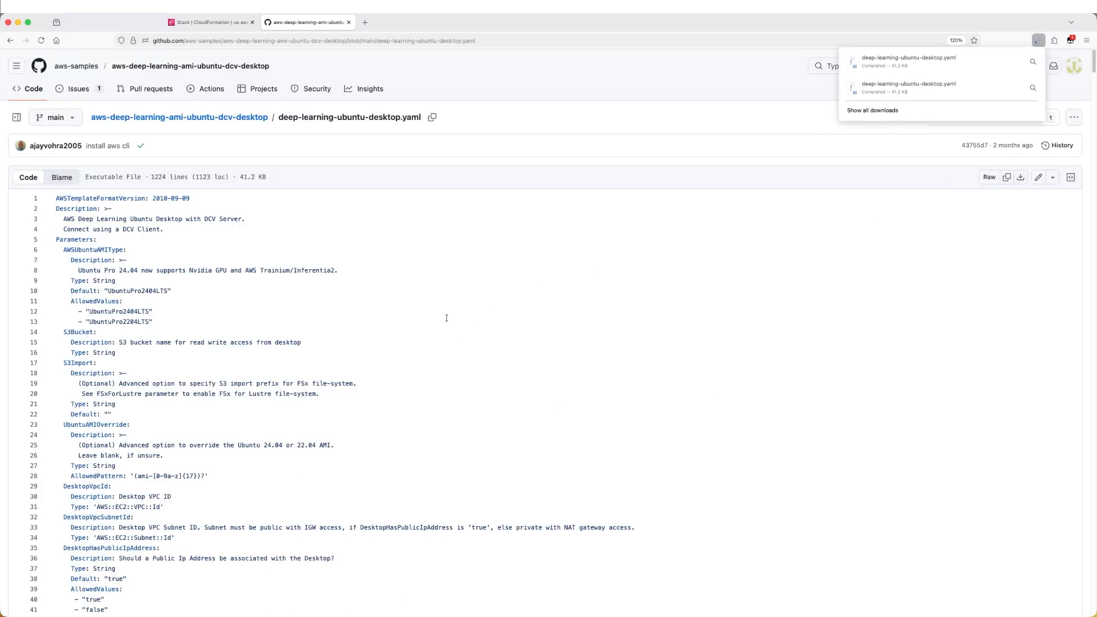
# Review the template's parameters, instance types and the Ubuntu AMI mappings per region
pyautogui.scroll(-8, 446, 317)
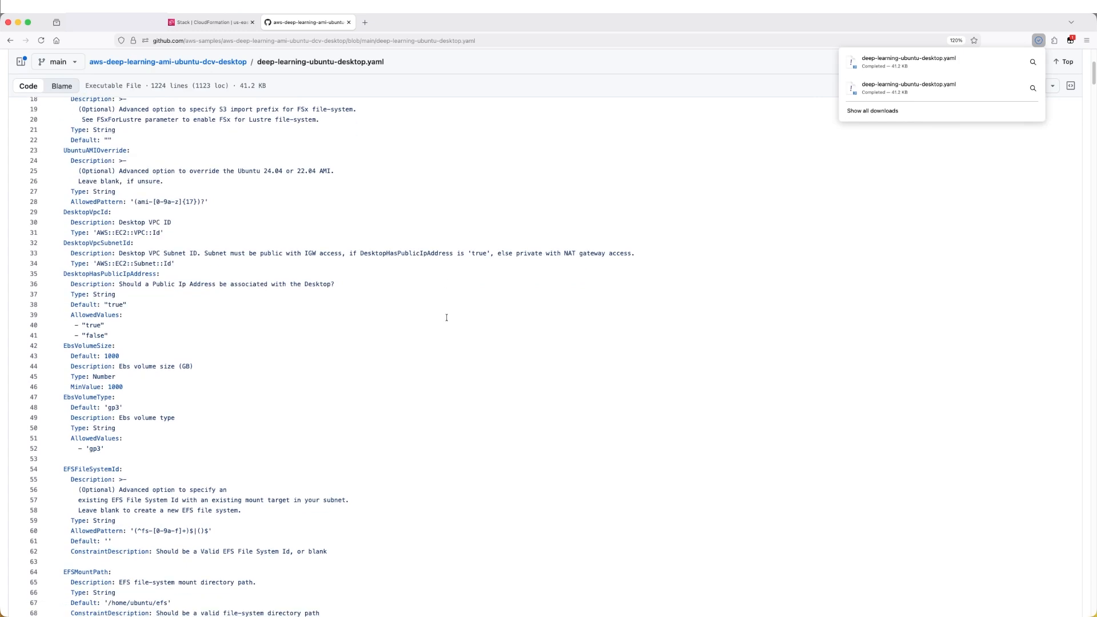
pyautogui.scroll(-3, 446, 318)
pyautogui.scroll(-10, 446, 318)
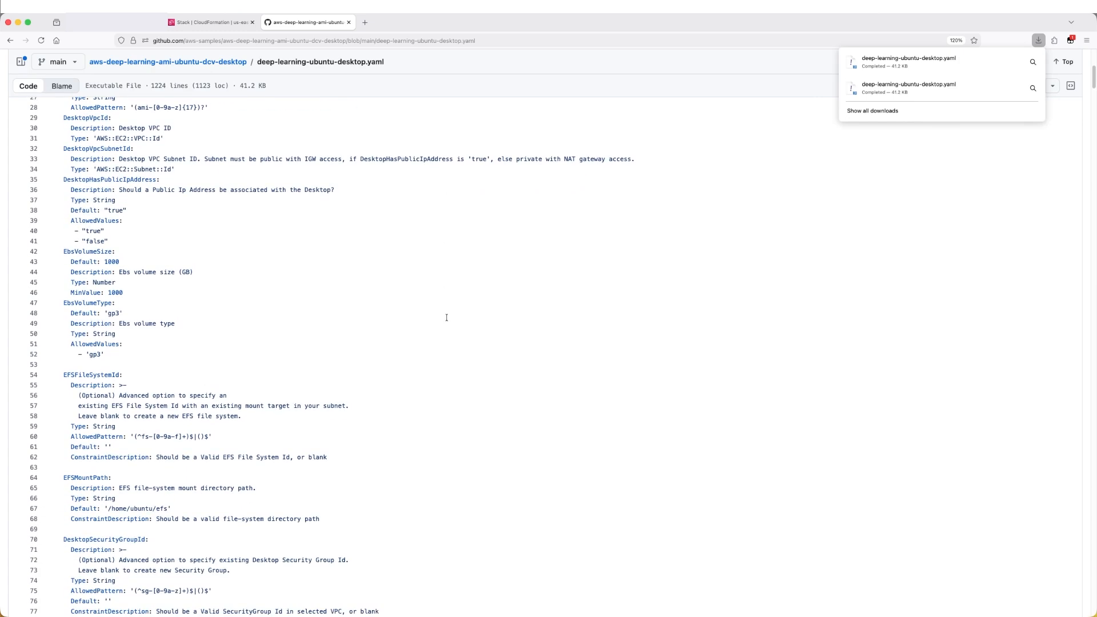
pyautogui.scroll(-20, 446, 317)
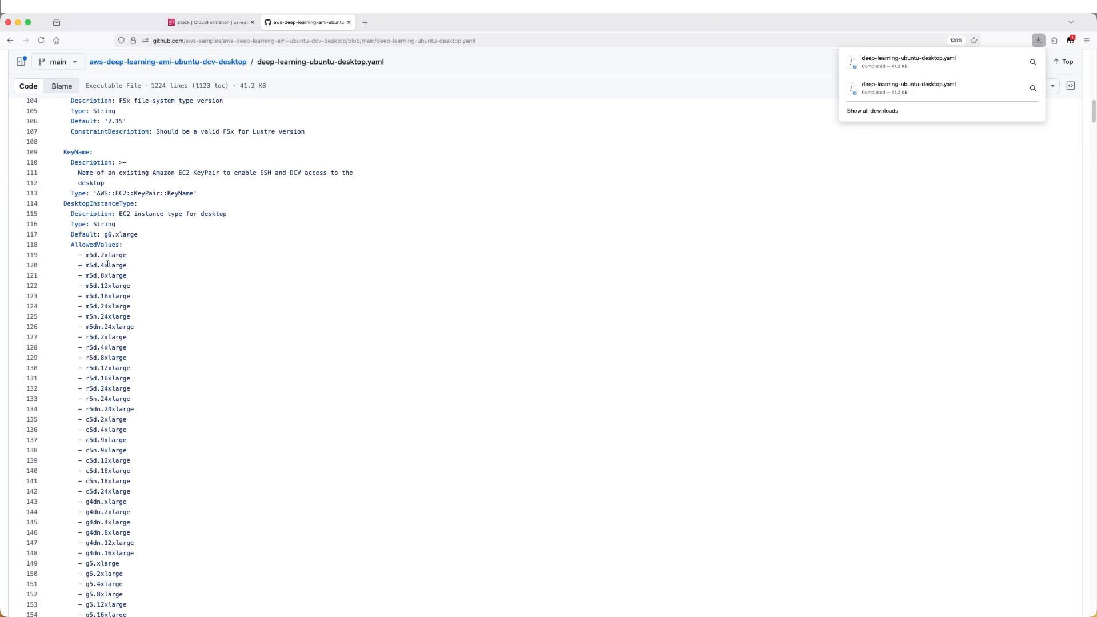
pyautogui.scroll(-20, 167, 401)
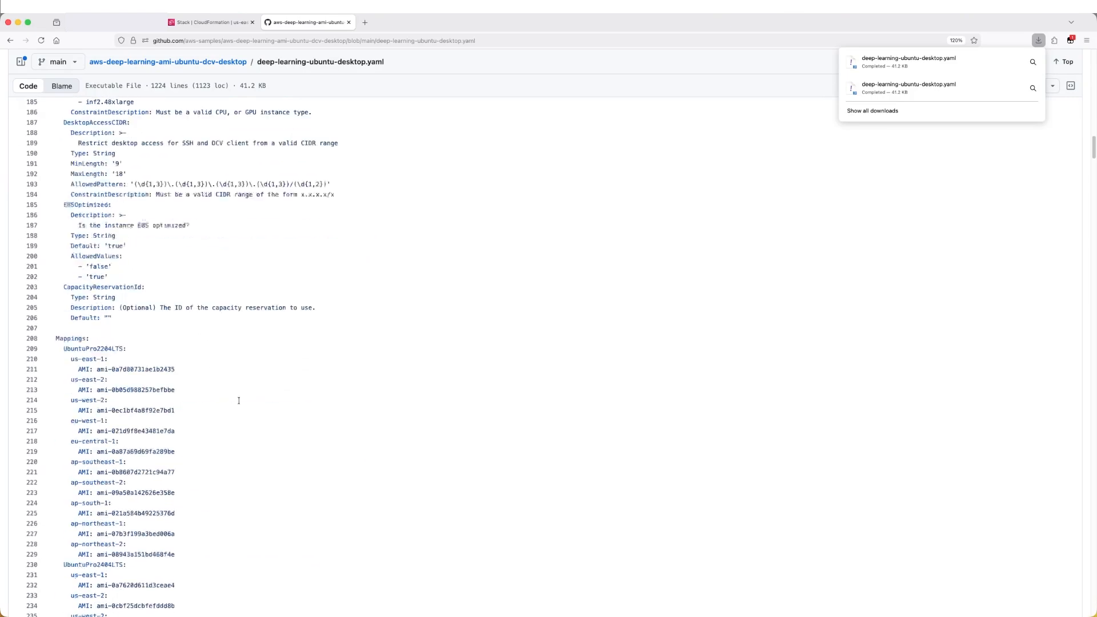
pyautogui.moveTo(94, 268); pyautogui.dragTo(175, 268)
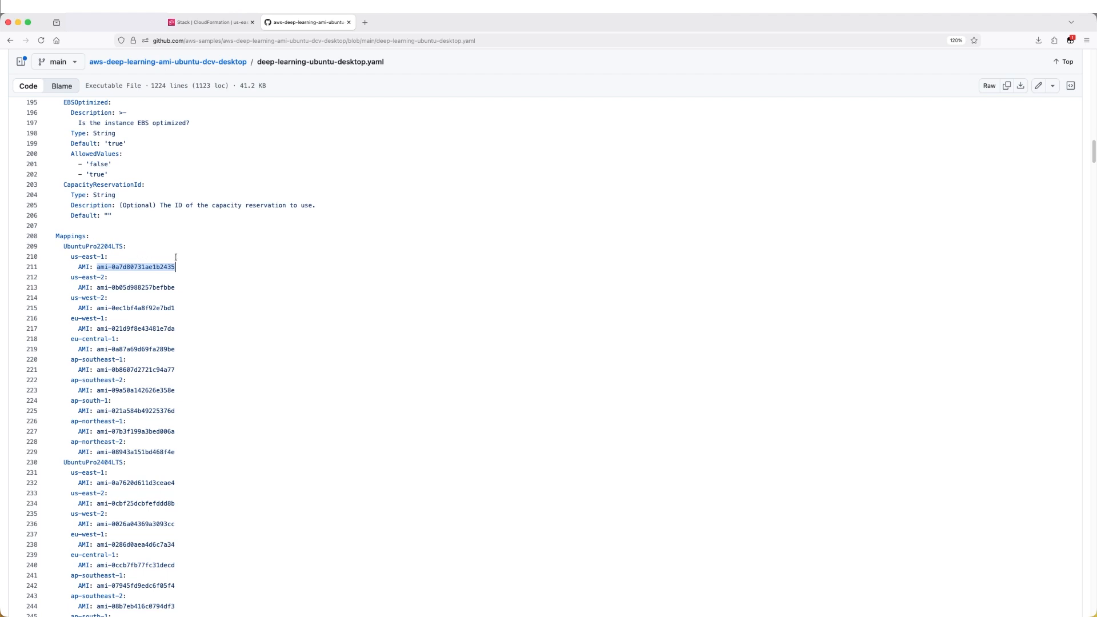
pyautogui.scroll(-5, 213, 300)
pyautogui.scroll(3, 213, 300)
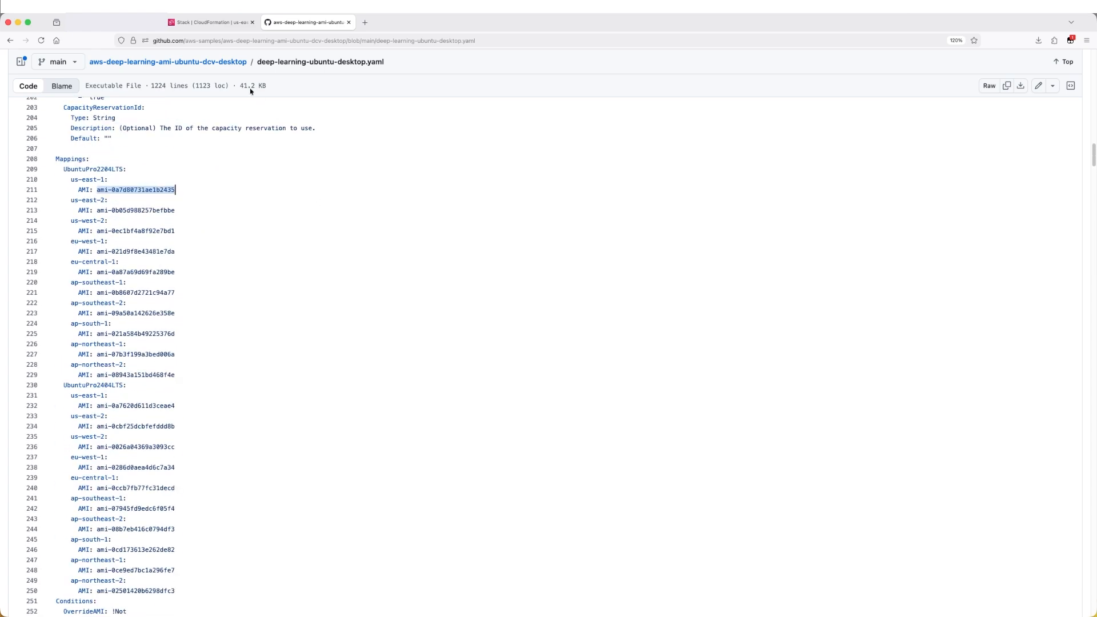
# Search the console for CloudFormation and add it to the favorites
pyautogui.click(199, 23)
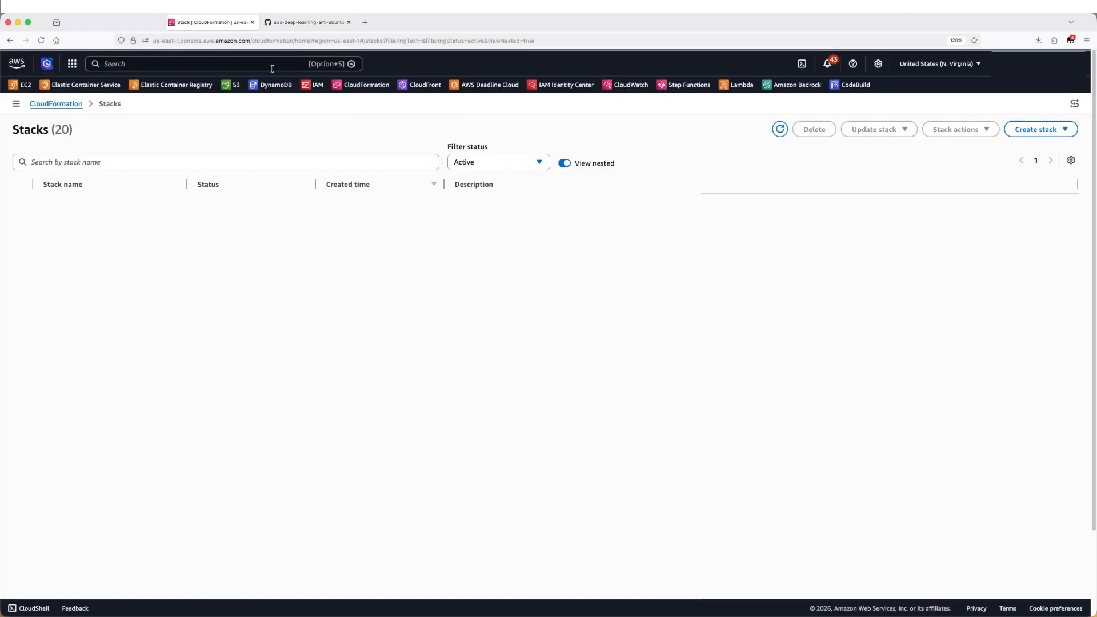
pyautogui.click(236, 62)
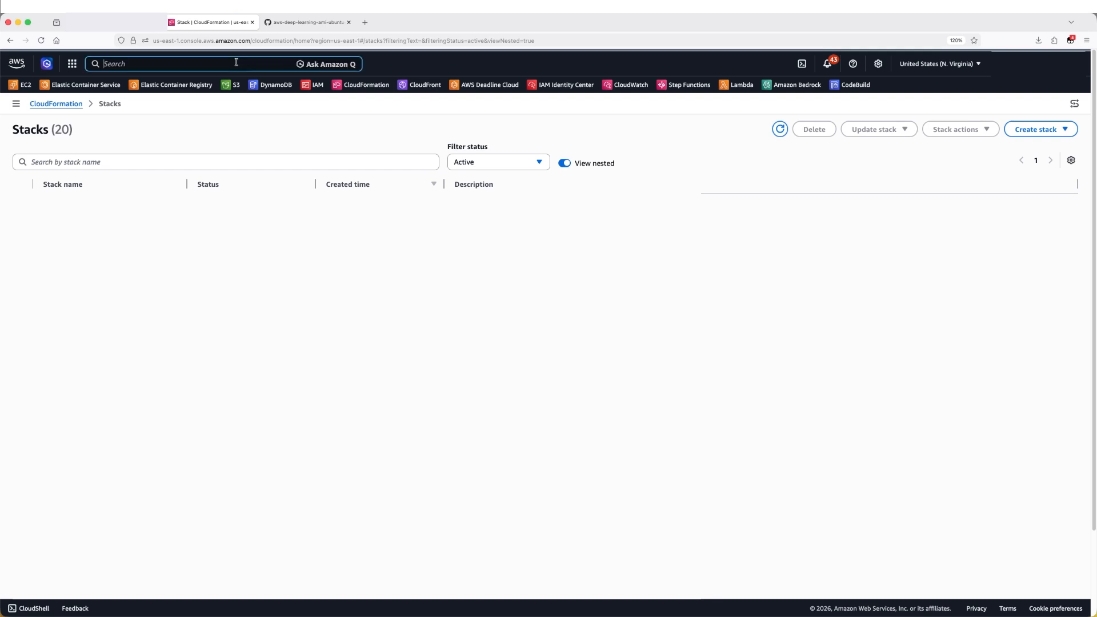
pyautogui.write('cloudforma')
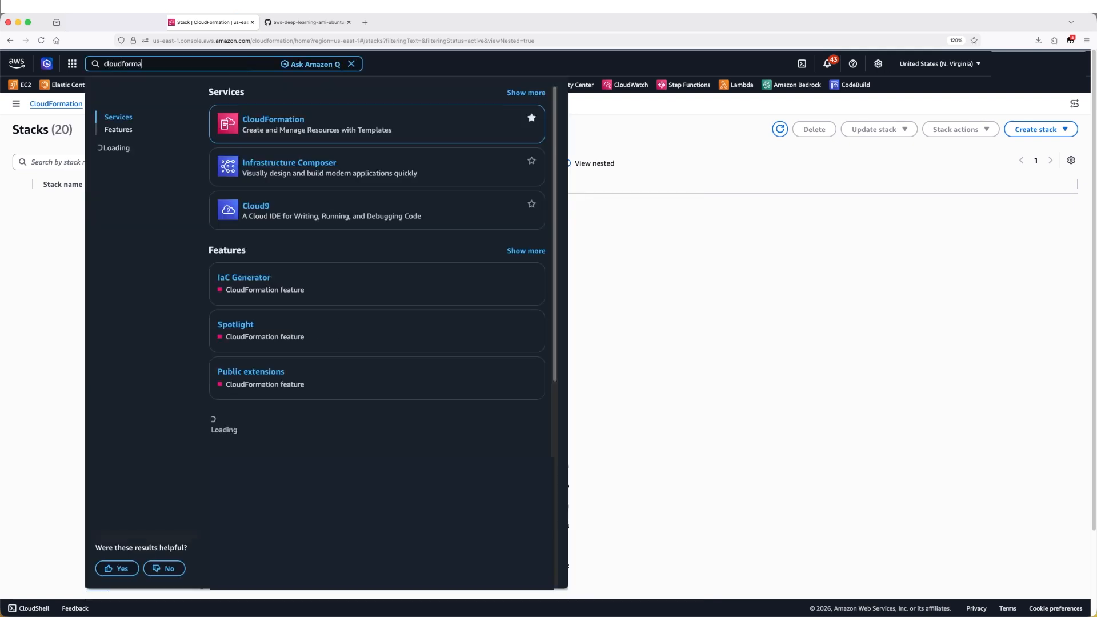
pyautogui.write('tion')
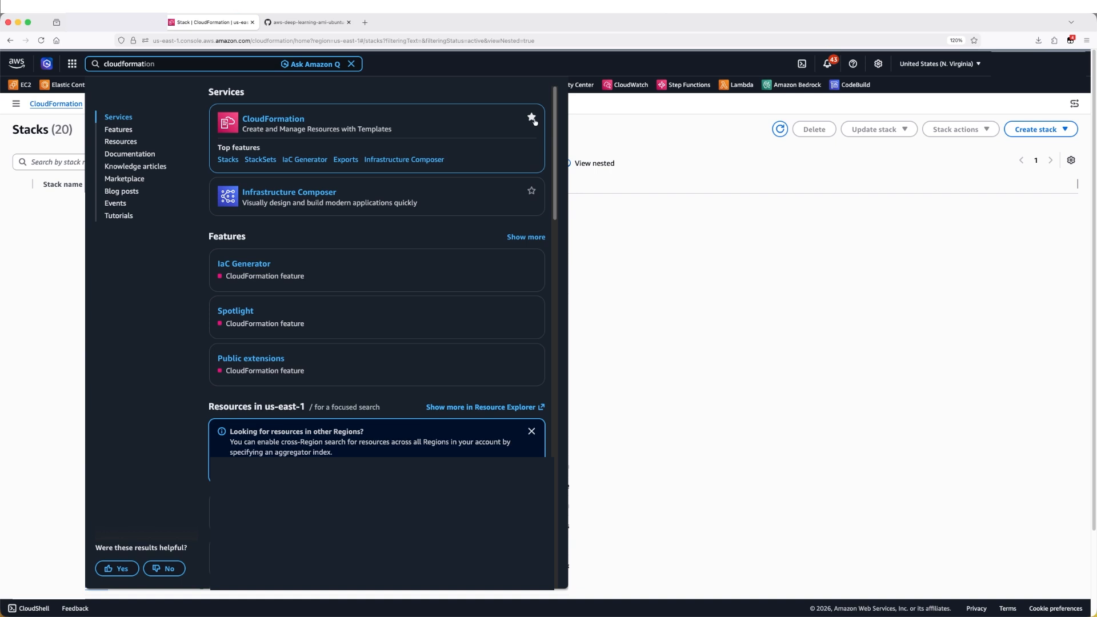
pyautogui.click(531, 118)
pyautogui.press('Escape')
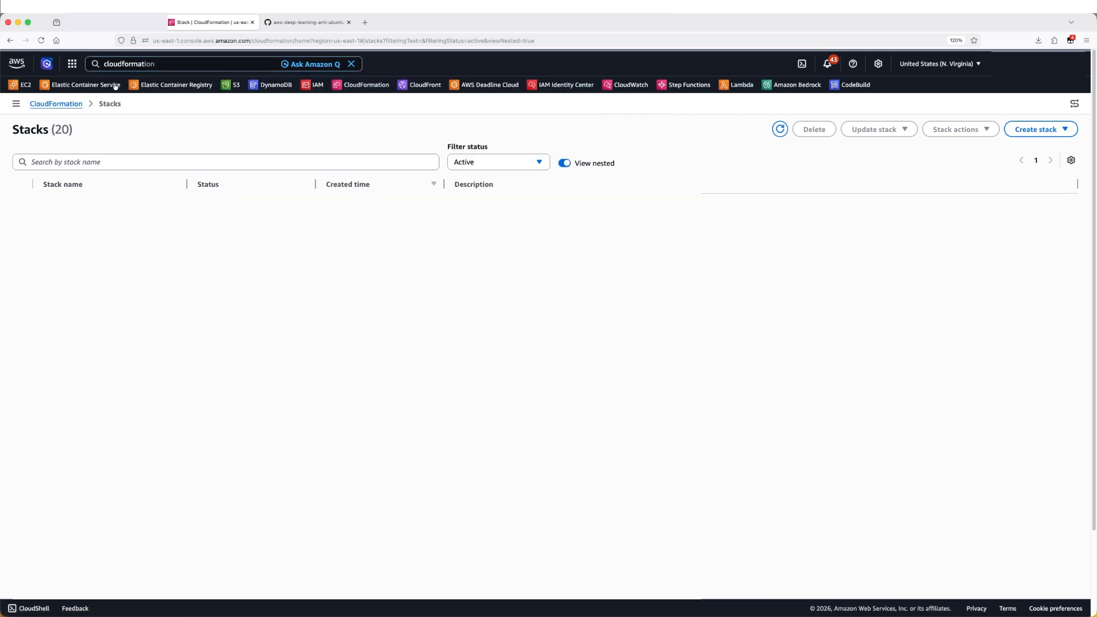
# Start creating a stack by uploading deep-learning-ubuntu-desktop.yaml as the template file and continue
pyautogui.click(1037, 129)
pyautogui.click(1001, 147)
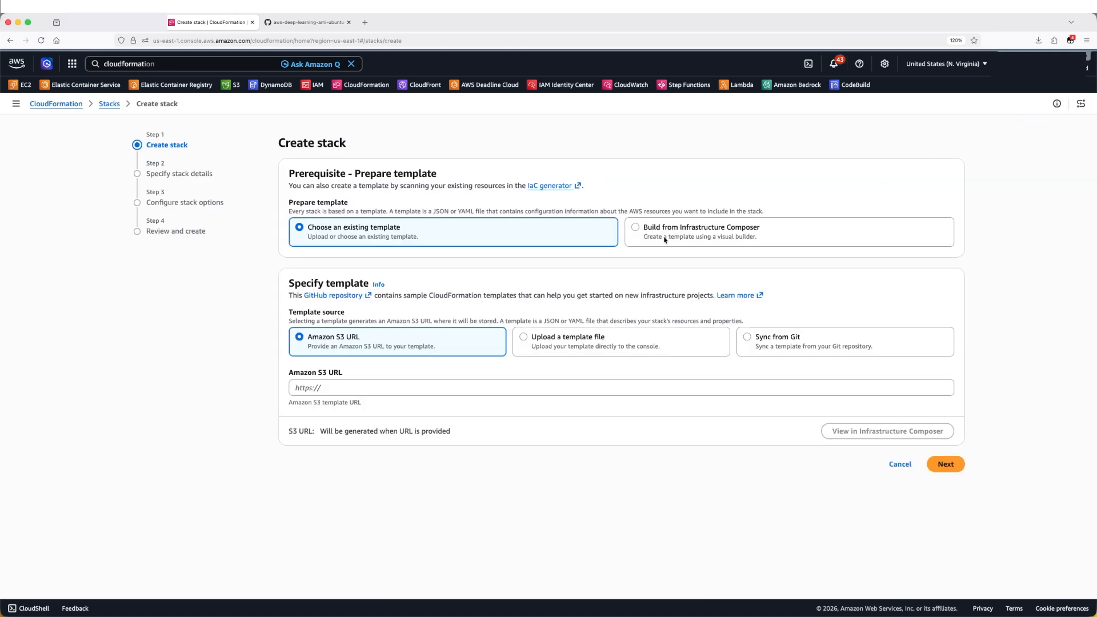
pyautogui.click(525, 338)
pyautogui.click(362, 388)
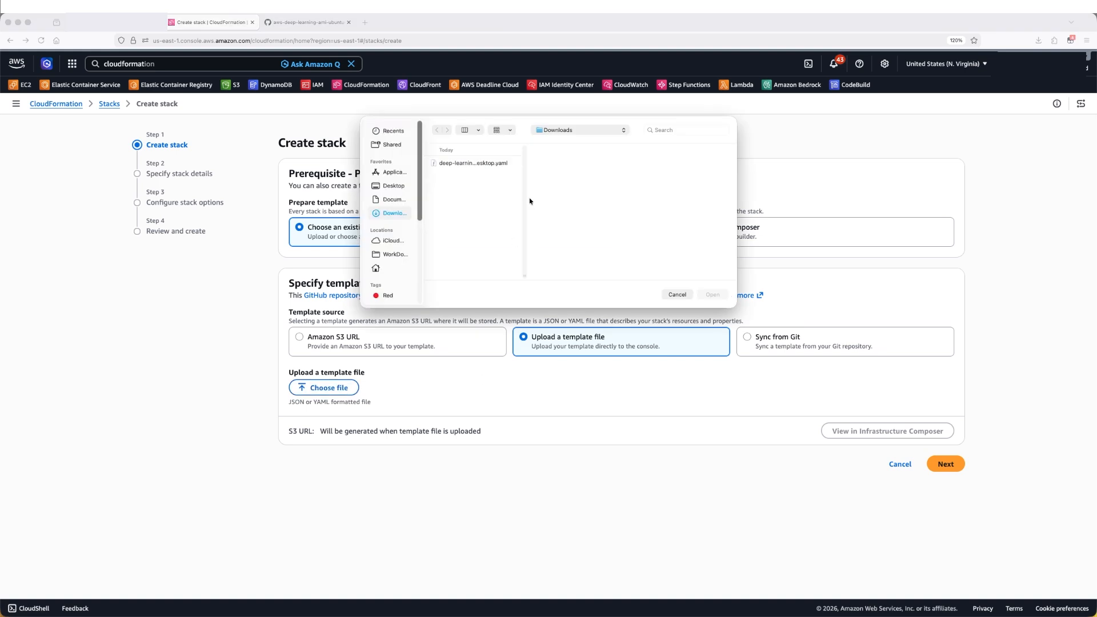
pyautogui.click(472, 165)
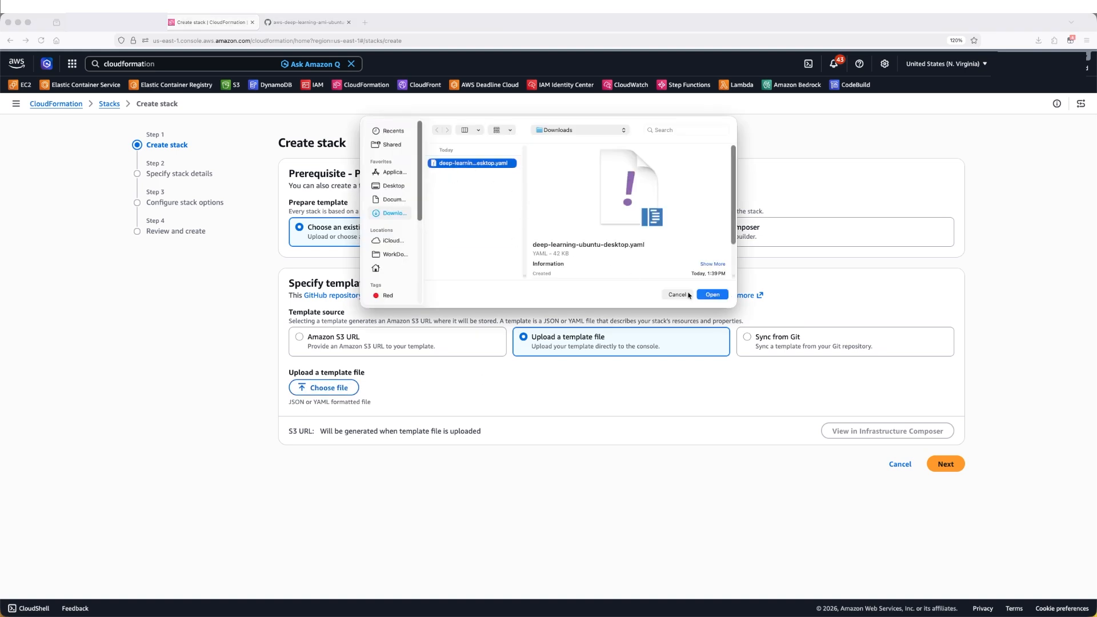
pyautogui.click(712, 295)
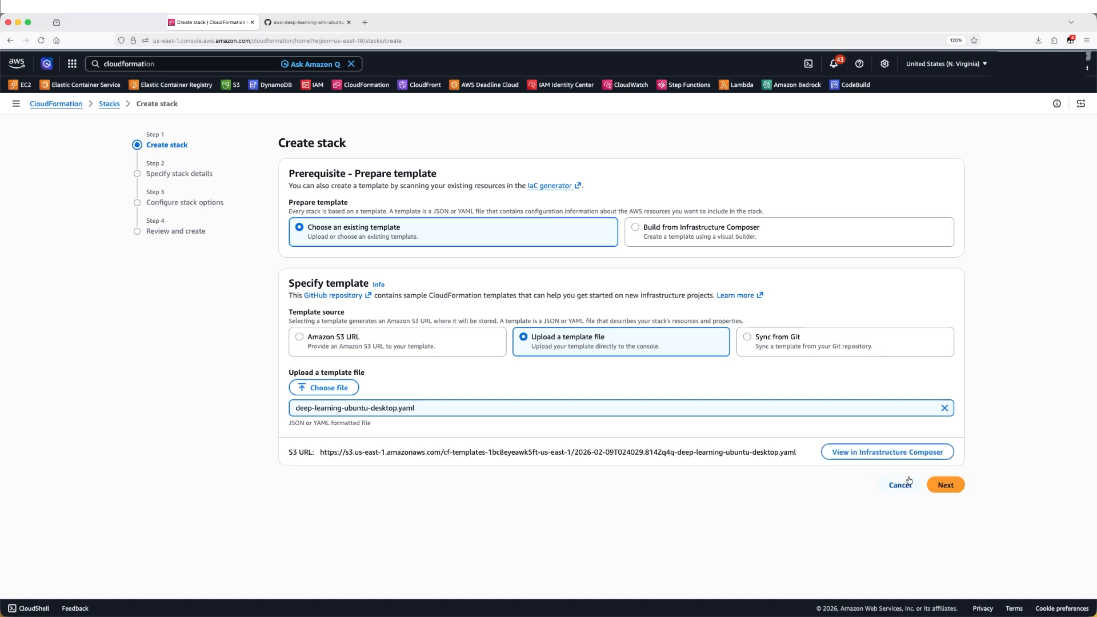
pyautogui.click(940, 485)
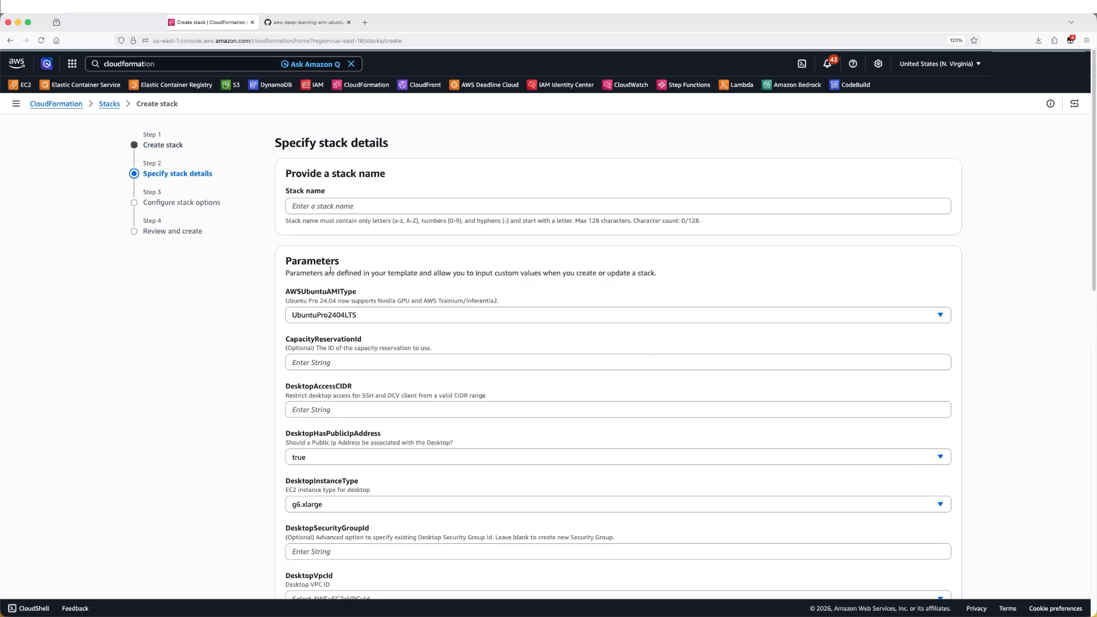
# Name the stack UbuntuWS
pyautogui.click(301, 208)
pyautogui.write('U')
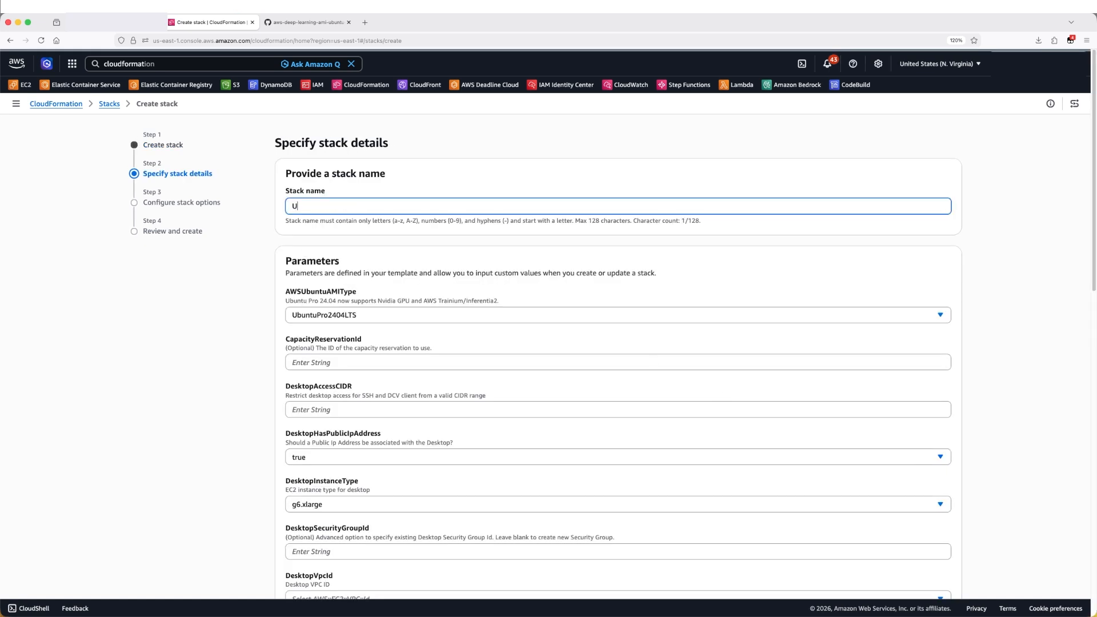
pyautogui.write('buntuWS')
pyautogui.scroll(-4, 132, 294)
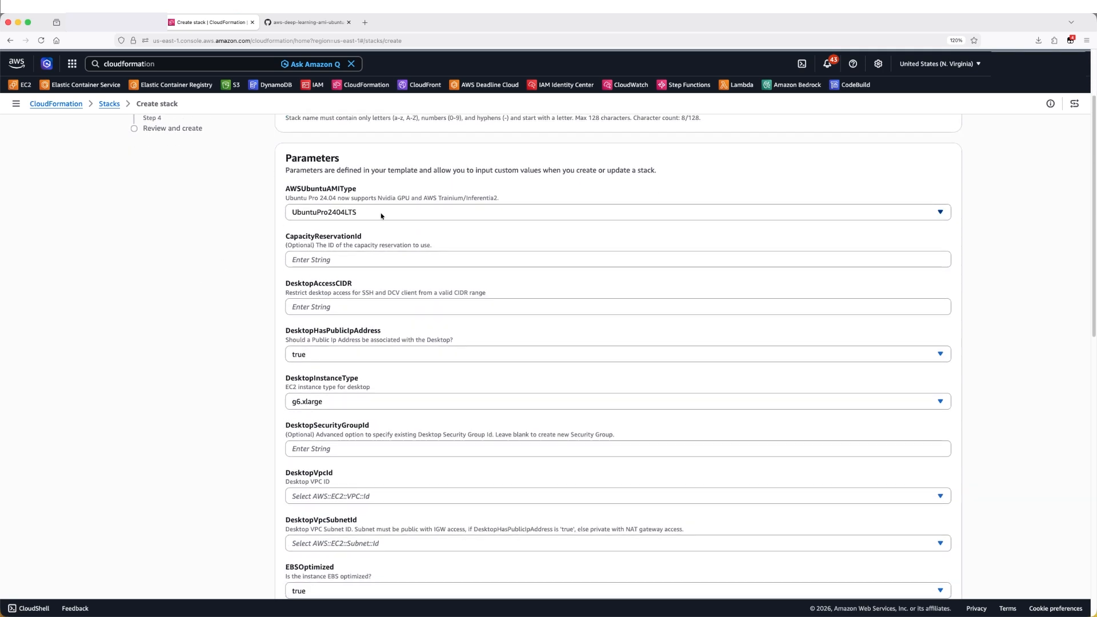
# Check the AWSUbuntuAMIType options and place the cursor in the DesktopAccessCIDR field
pyautogui.click(381, 215)
pyautogui.click(224, 245)
pyautogui.scroll(-1, 240, 241)
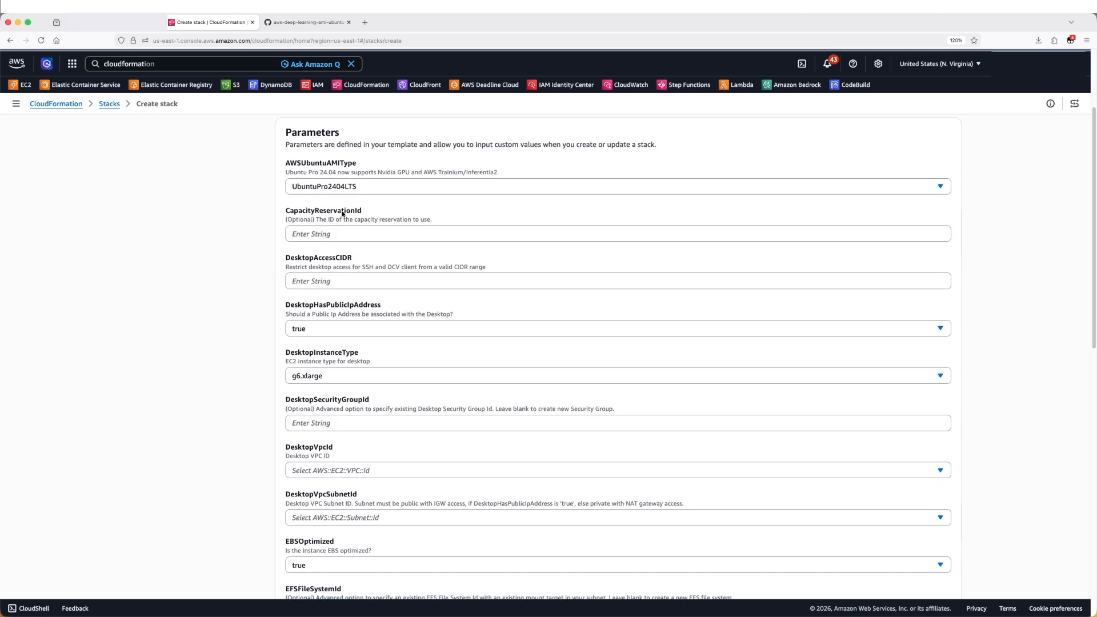
pyautogui.moveTo(284, 258); pyautogui.dragTo(362, 259)
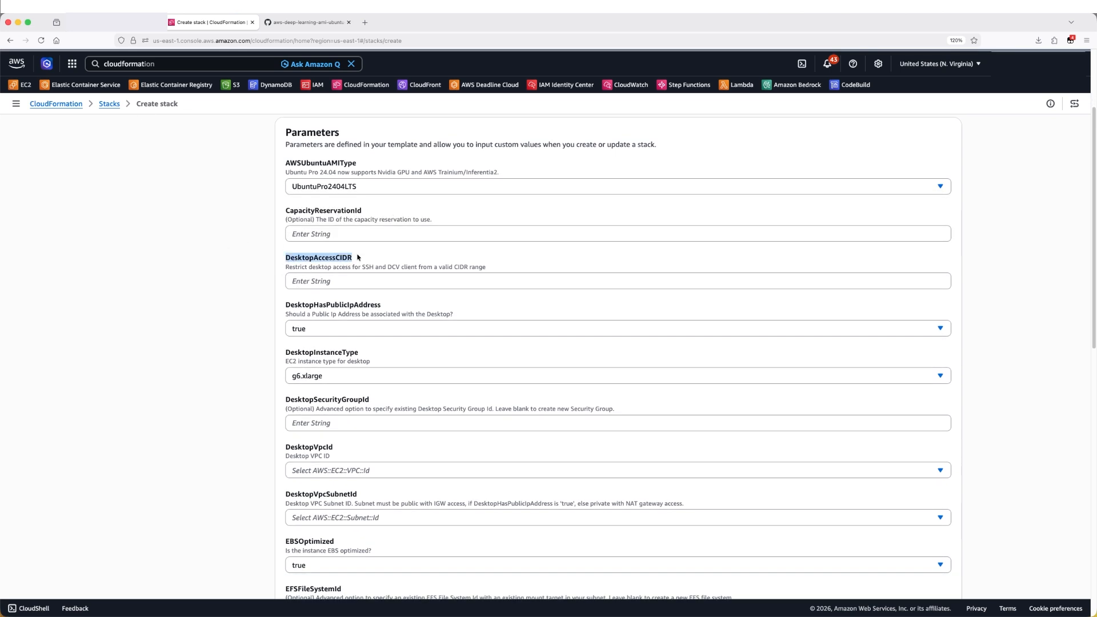
pyautogui.click(363, 260)
pyautogui.click(313, 280)
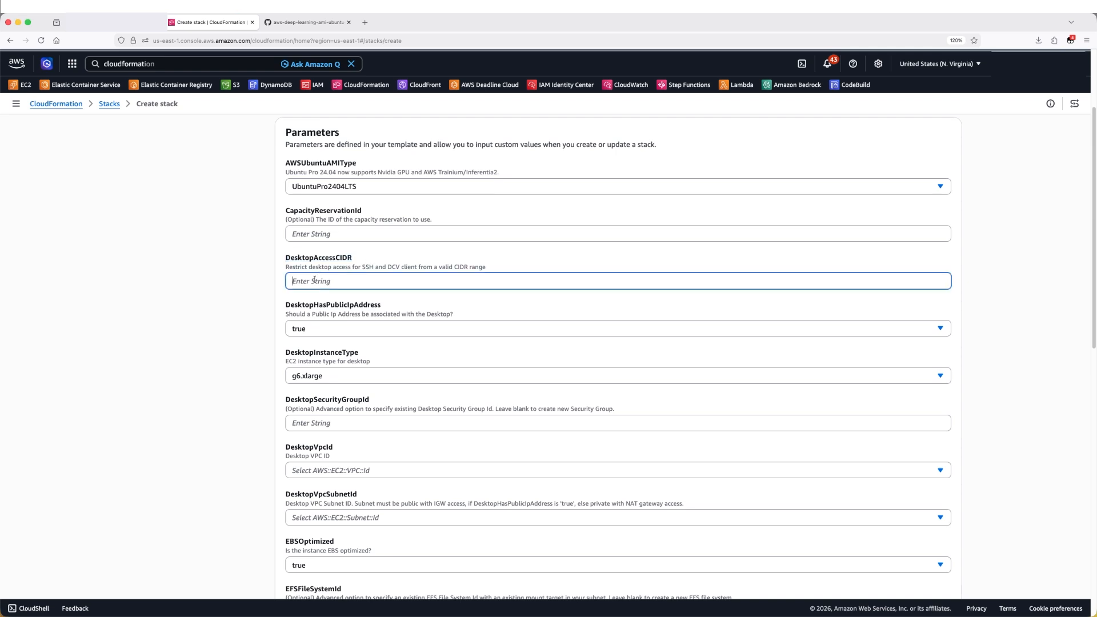
# Search "whats my ip" in a new tab, open whatismyipaddress.com and select the IPv4 address
pyautogui.click(365, 23)
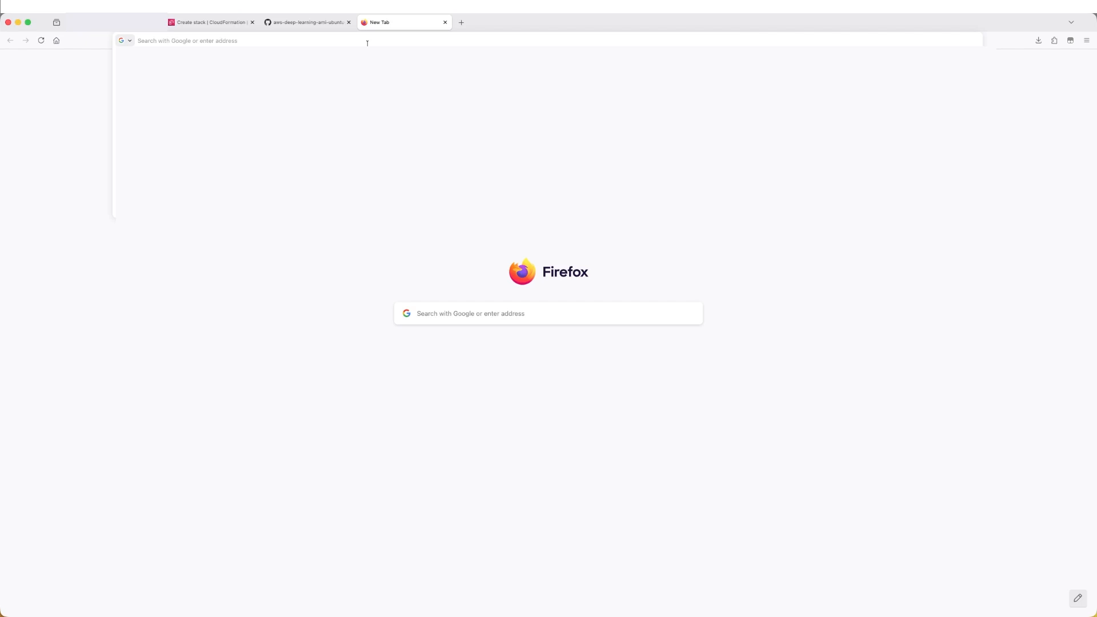
pyautogui.write('whats my ip')
pyautogui.press('Return')
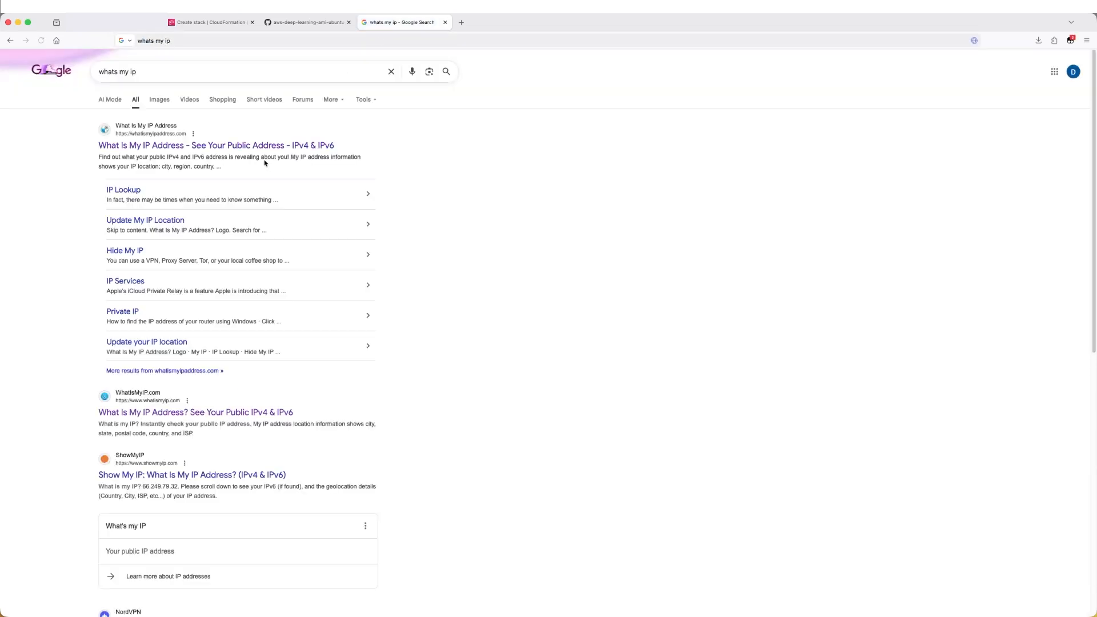
pyautogui.click(246, 146)
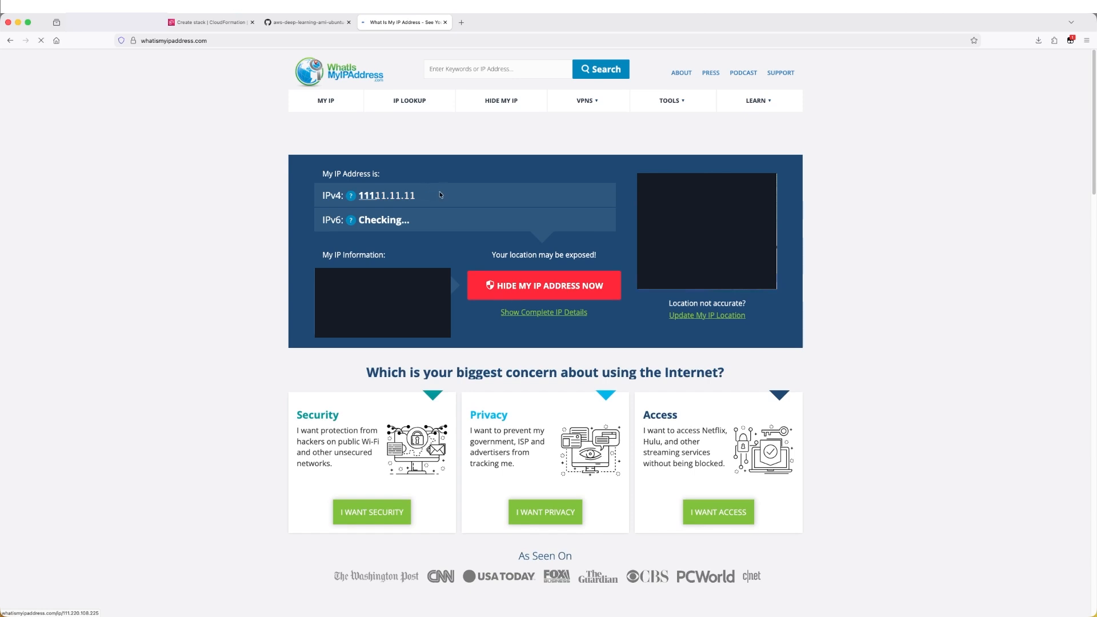
pyautogui.moveTo(430, 197); pyautogui.dragTo(359, 199)
pyautogui.press('super+c')
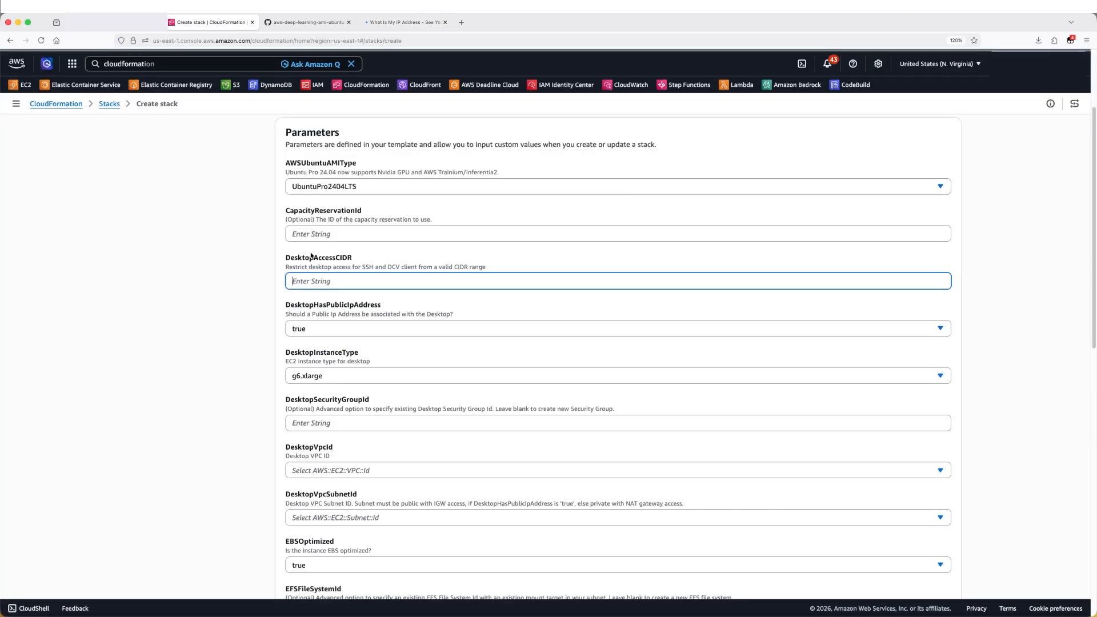
# Paste the copied IP address into DesktopAccessCIDR and append /32
pyautogui.click(208, 22)
pyautogui.press('super+v')
pyautogui.write('/32')
# Browse the DesktopInstanceType options, keeping g6.xlarge selected
pyautogui.click(213, 327)
pyautogui.scroll(-3, 214, 327)
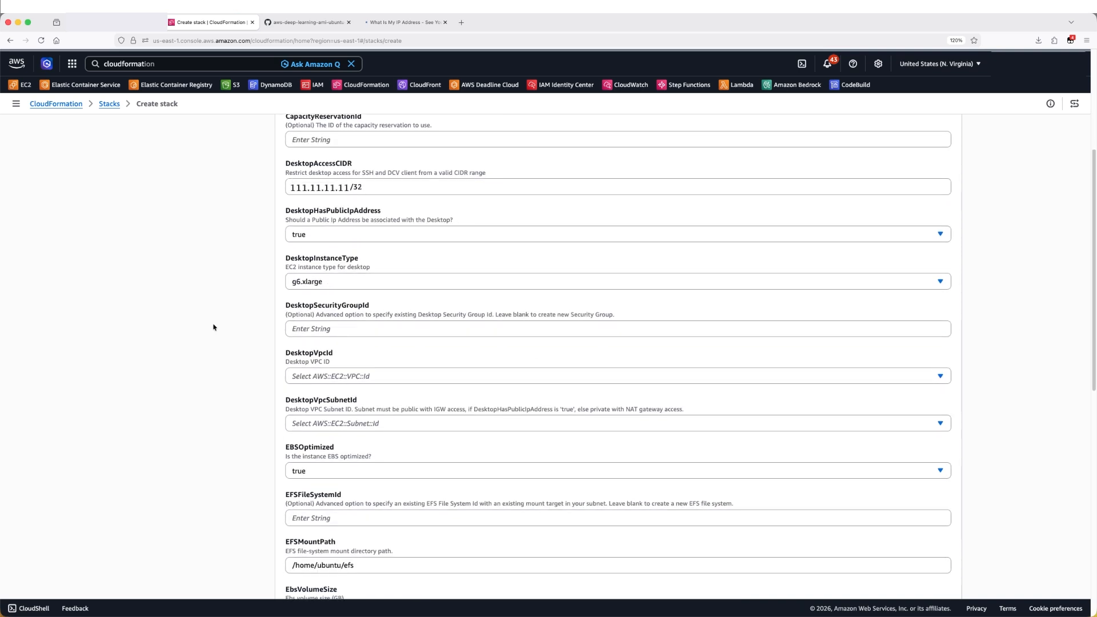
pyautogui.click(343, 283)
pyautogui.scroll(-10, 398, 389)
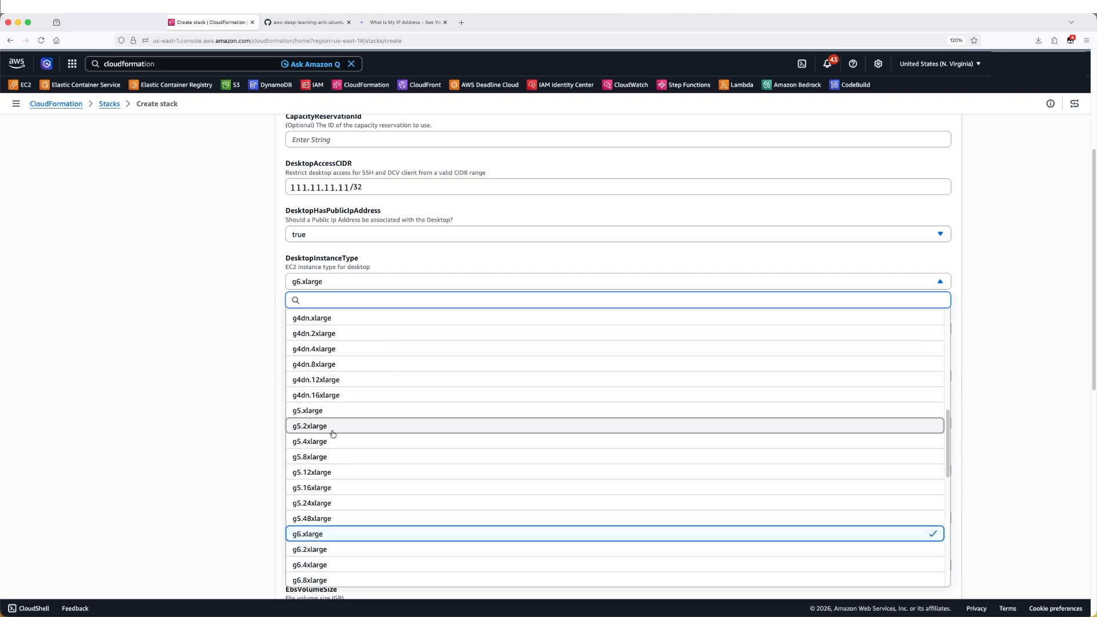
pyautogui.scroll(-2, 338, 435)
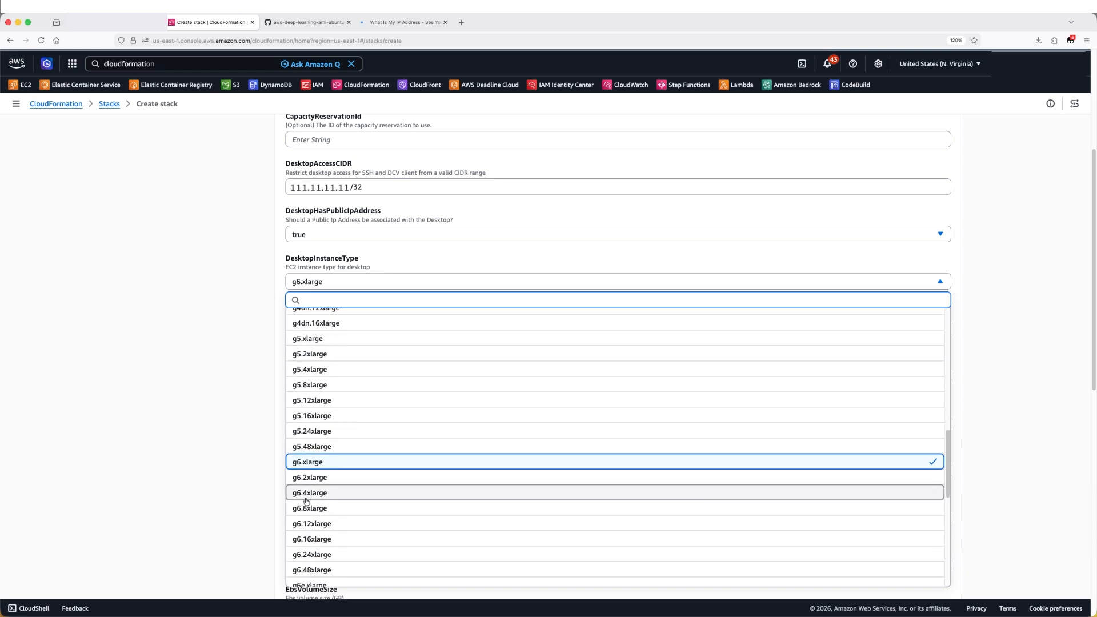
pyautogui.scroll(-2, 337, 489)
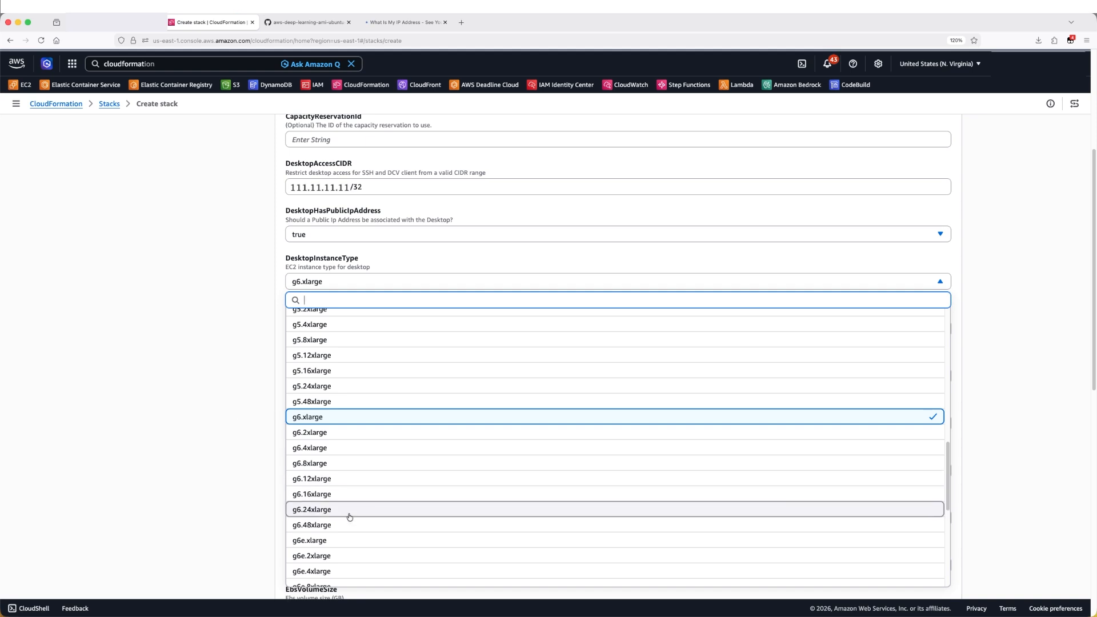
pyautogui.click(211, 384)
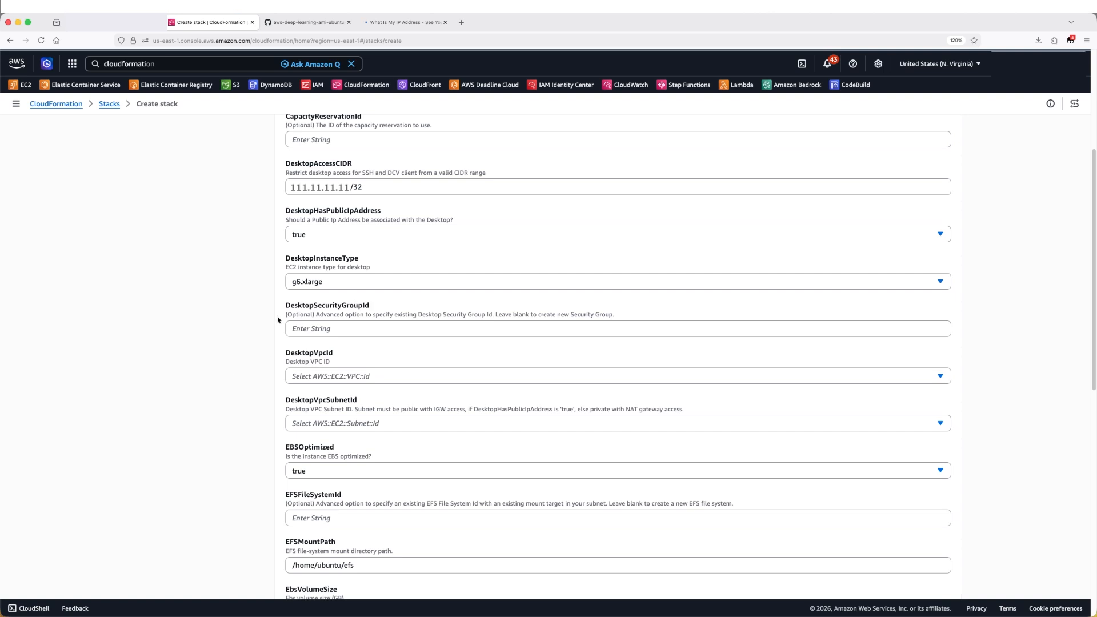
# Check the DesktopSecurityGroupId field and the list of available regions
pyautogui.scroll(-1, 286, 317)
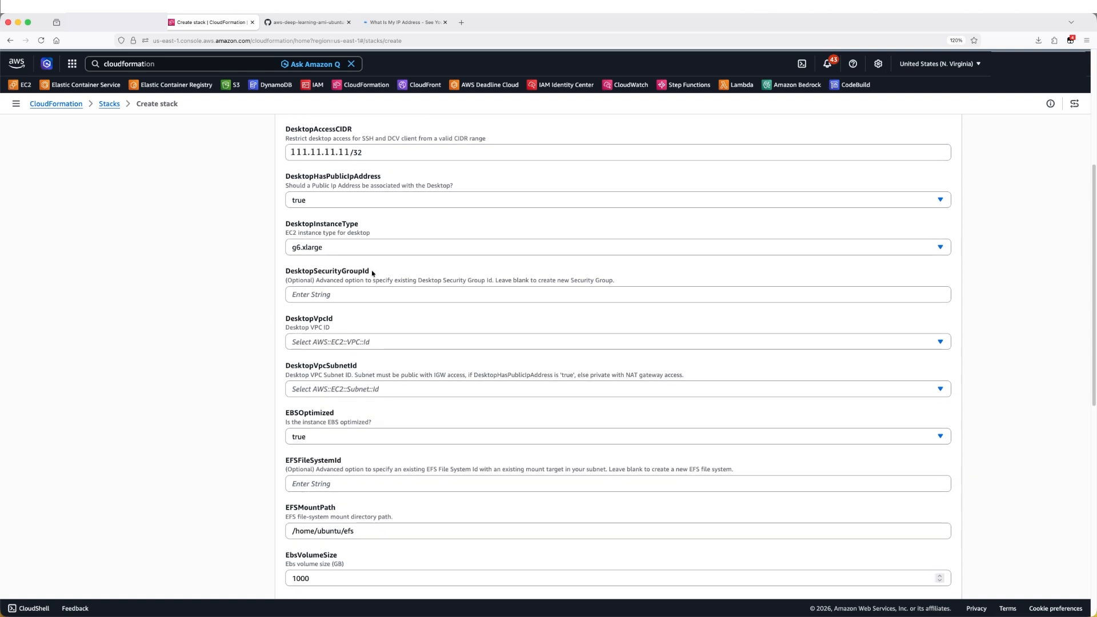
pyautogui.click(411, 291)
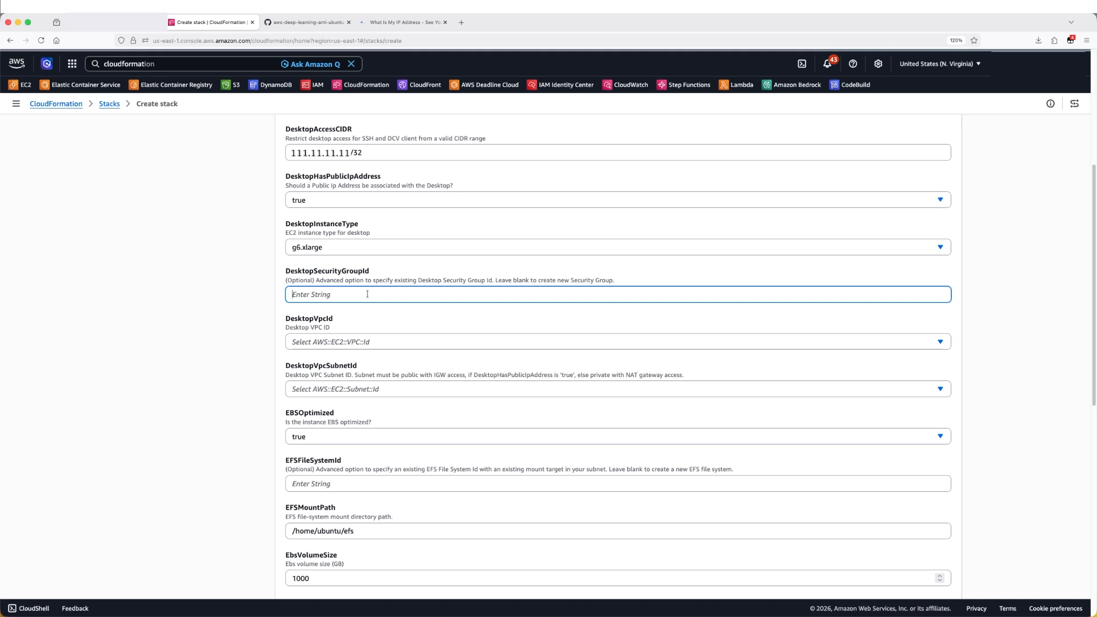
pyautogui.click(215, 326)
pyautogui.scroll(-1, 215, 326)
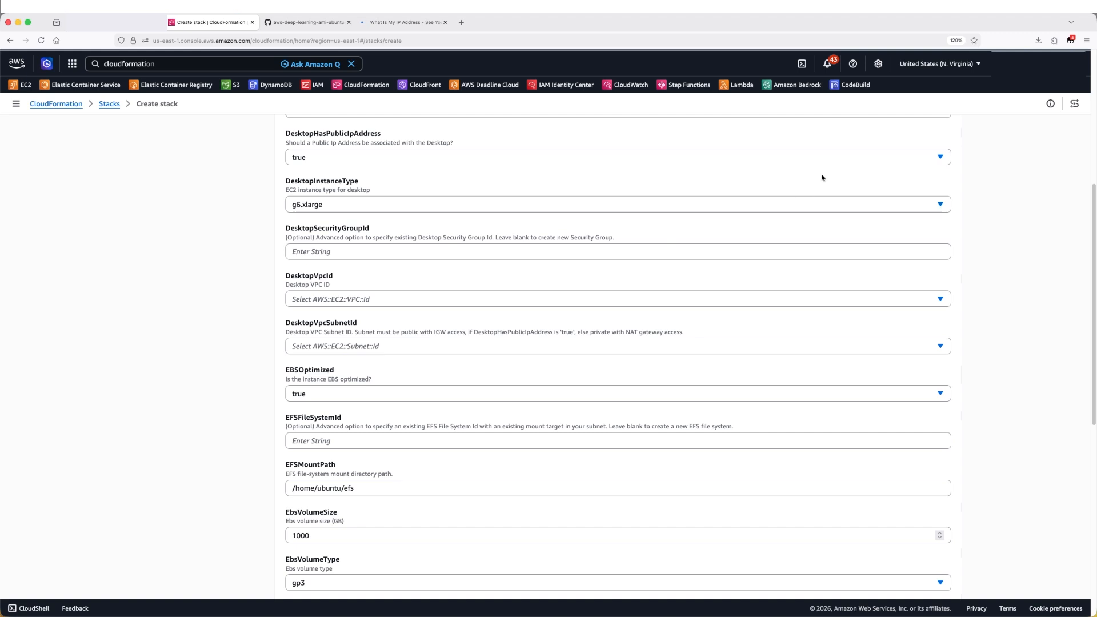
pyautogui.click(958, 67)
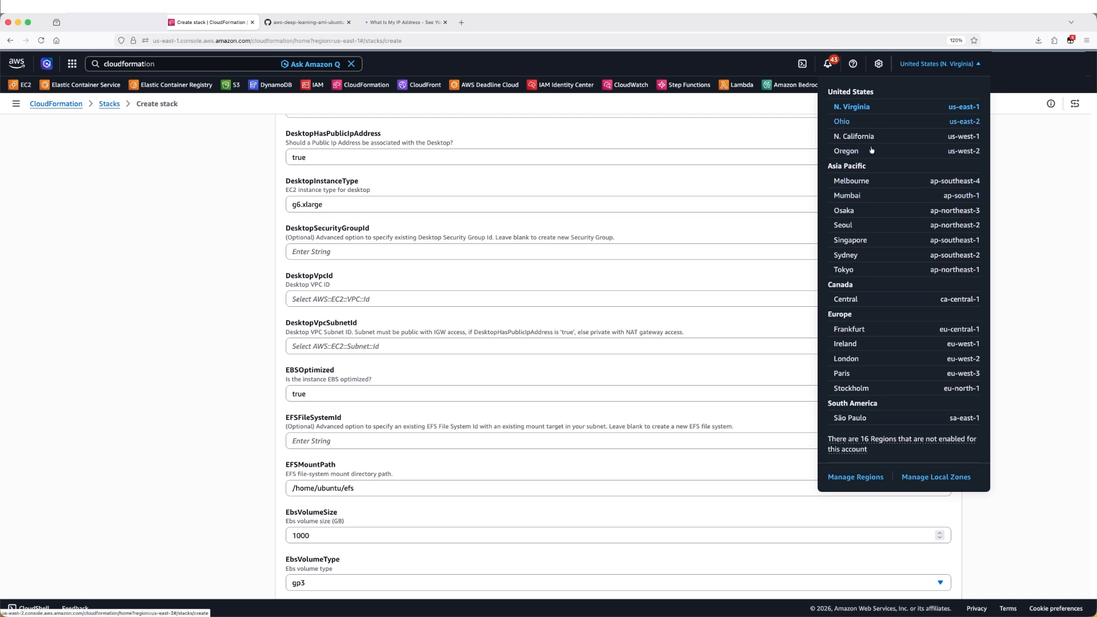
pyautogui.click(228, 308)
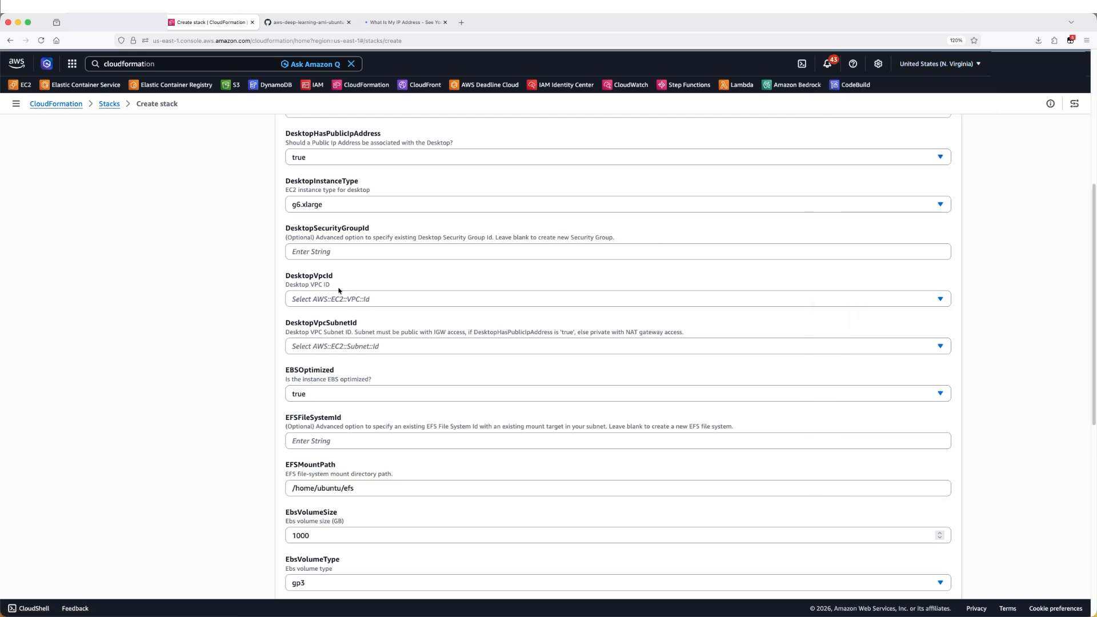
# Select a VPC for DesktopVpcId and the 172.31.80.0/20 subnet for DesktopVpcSubnetId
pyautogui.click(366, 346)
pyautogui.click(265, 323)
pyautogui.click(338, 305)
pyautogui.click(303, 334)
pyautogui.click(334, 347)
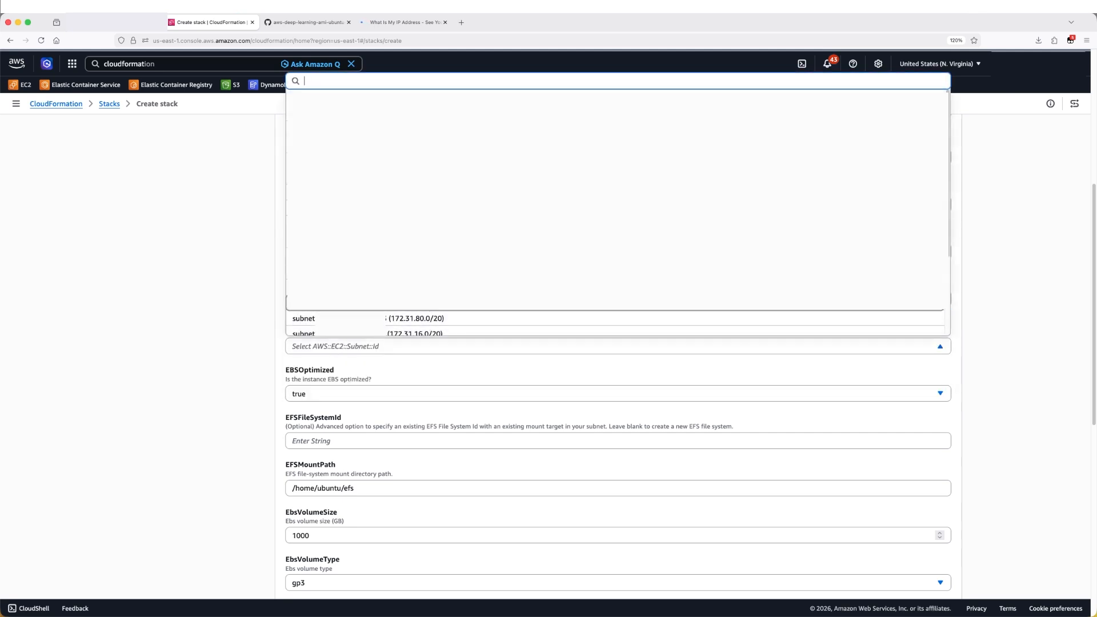
pyautogui.click(407, 319)
# Review the EBS, EFS and FSx parameters further down the form
pyautogui.scroll(-3, 225, 308)
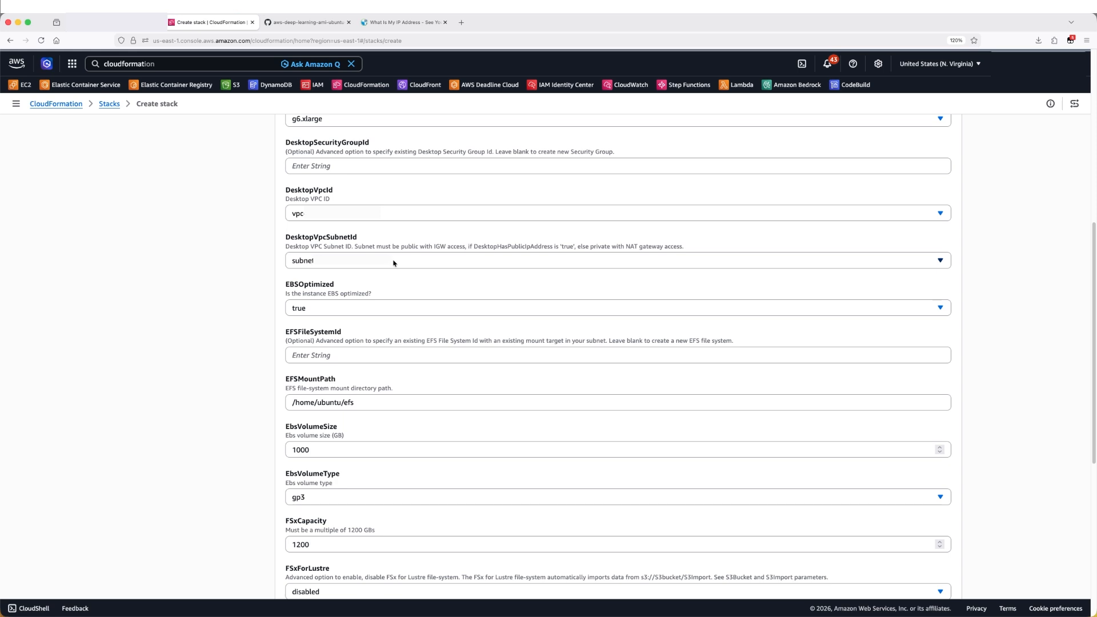
pyautogui.scroll(-2, 198, 279)
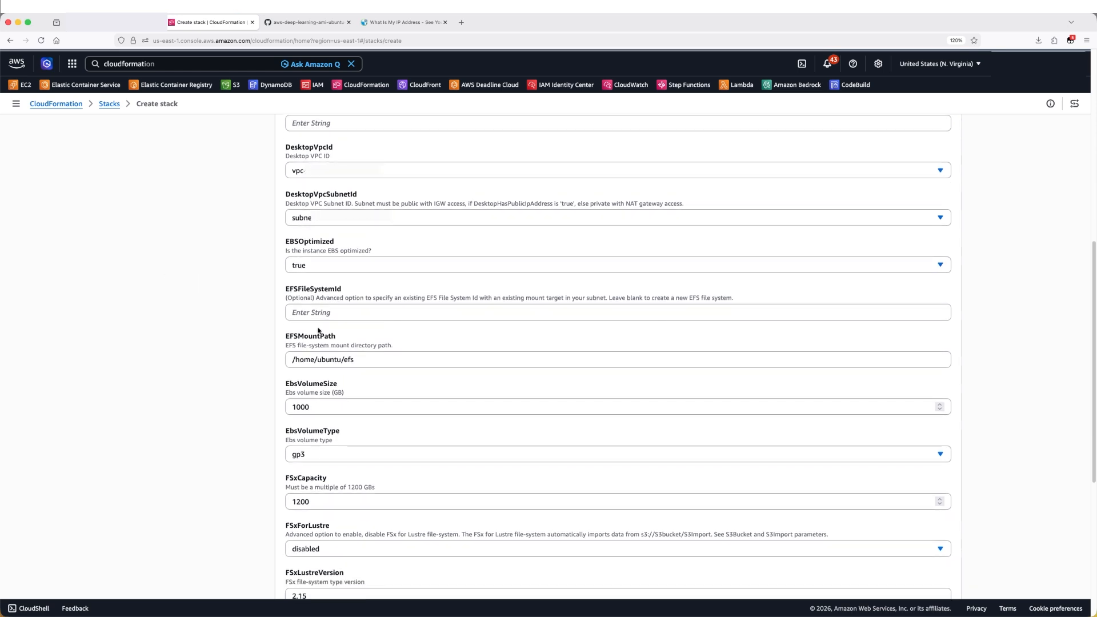
pyautogui.moveTo(284, 292); pyautogui.dragTo(315, 297)
pyautogui.click(278, 316)
pyautogui.scroll(-2, 257, 323)
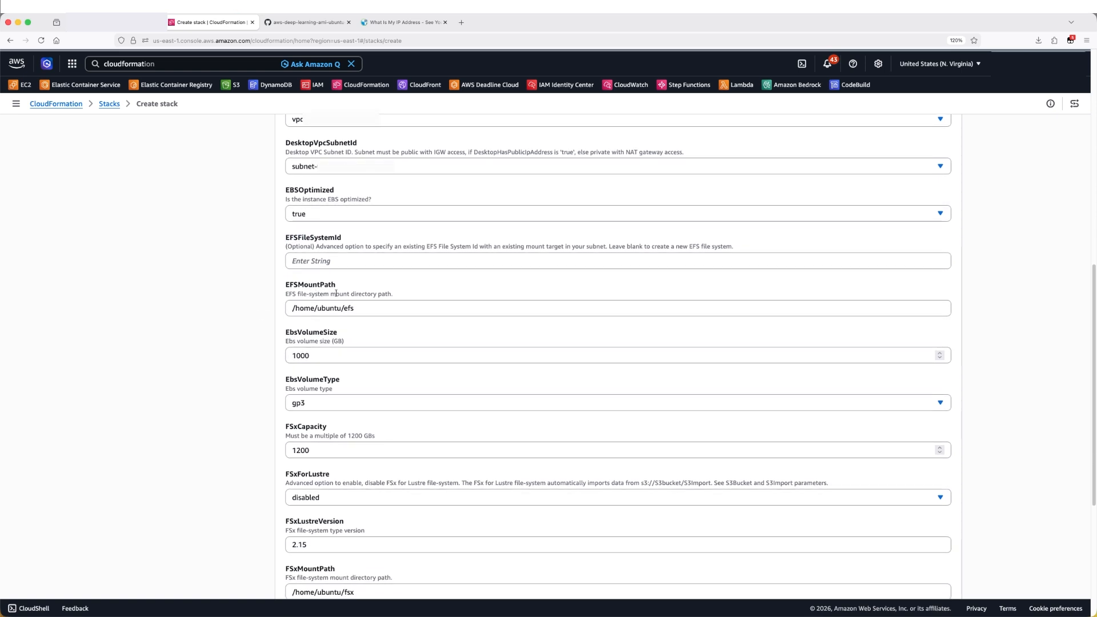
pyautogui.scroll(-4, 307, 322)
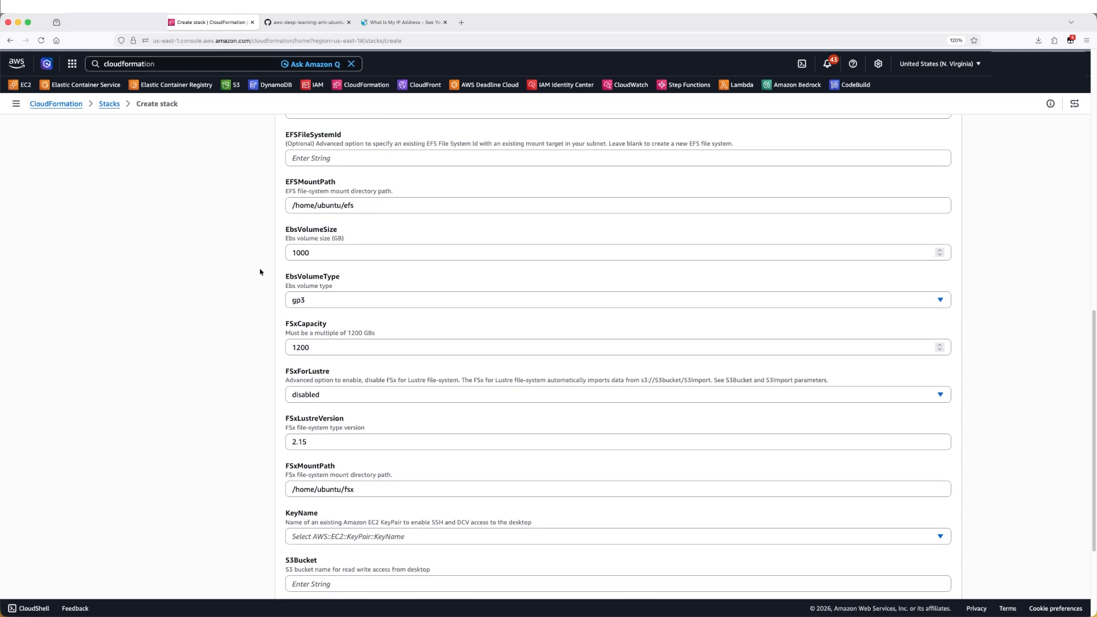
pyautogui.scroll(-6, 260, 271)
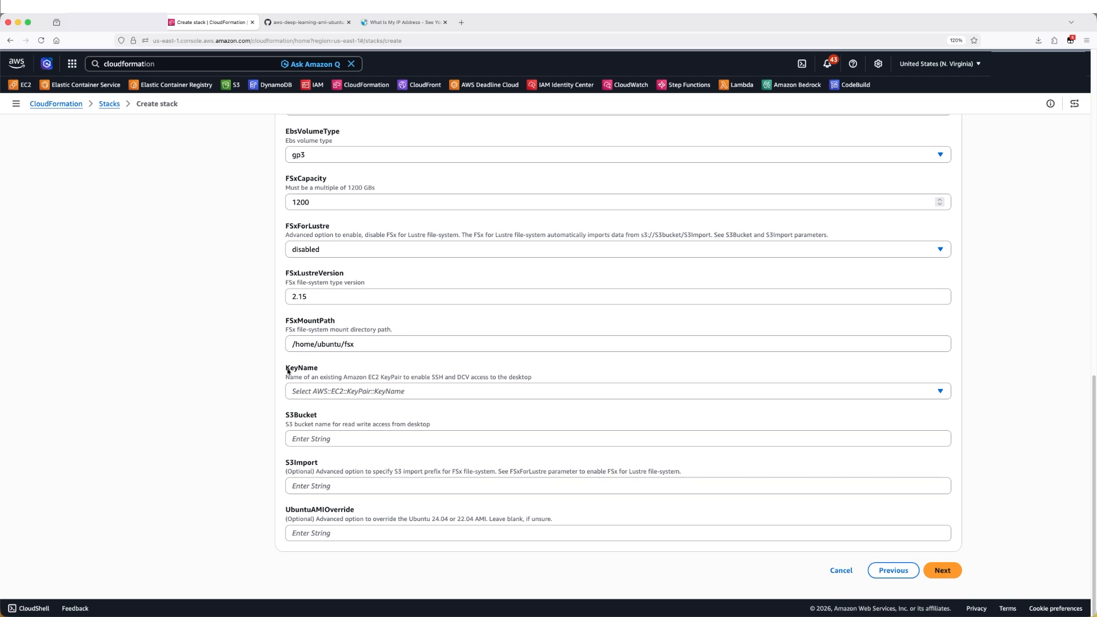
# Set KeyName to sanbox-us-key
pyautogui.doubleClick(293, 370)
pyautogui.click(319, 391)
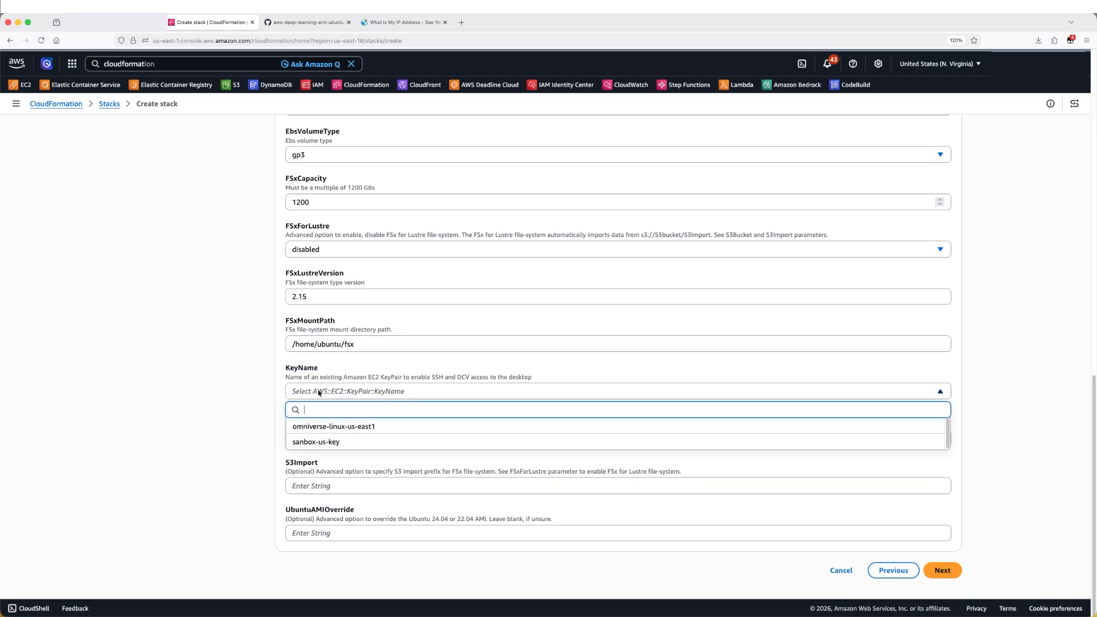
pyautogui.click(313, 440)
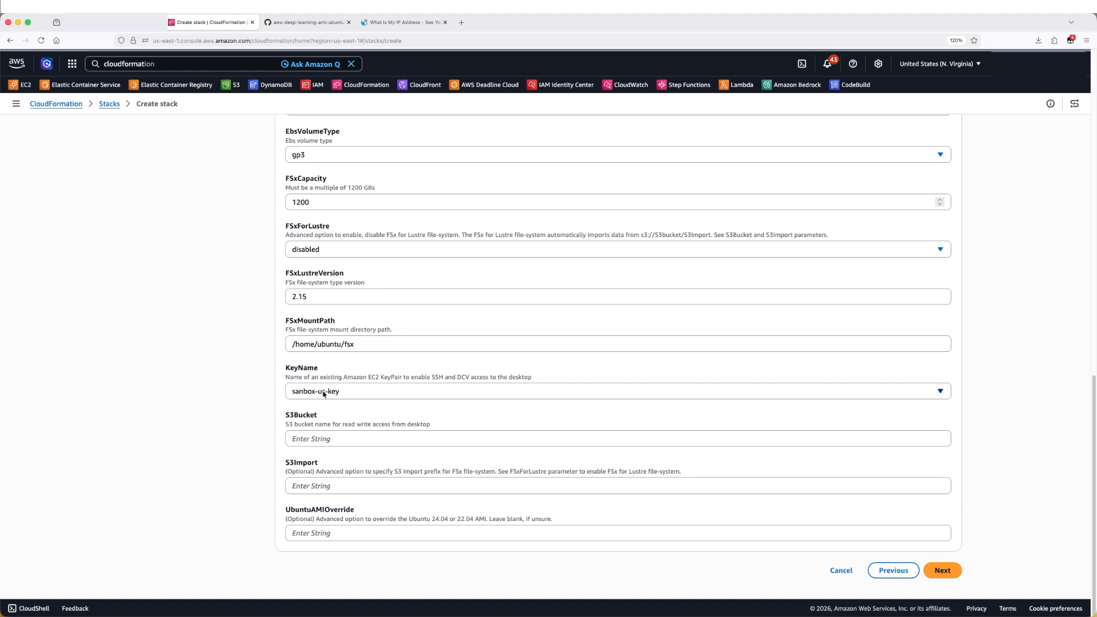
# Open the EC2 Create key pair page in a duplicated tab, then return to the stack form
pyautogui.rightClick(212, 23)
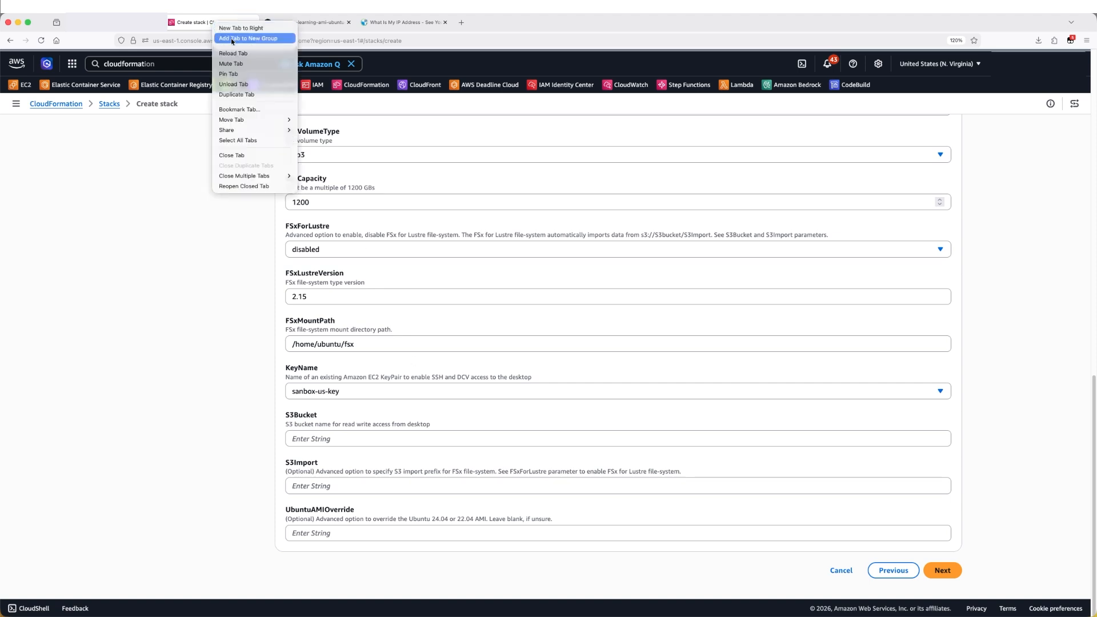
pyautogui.click(237, 95)
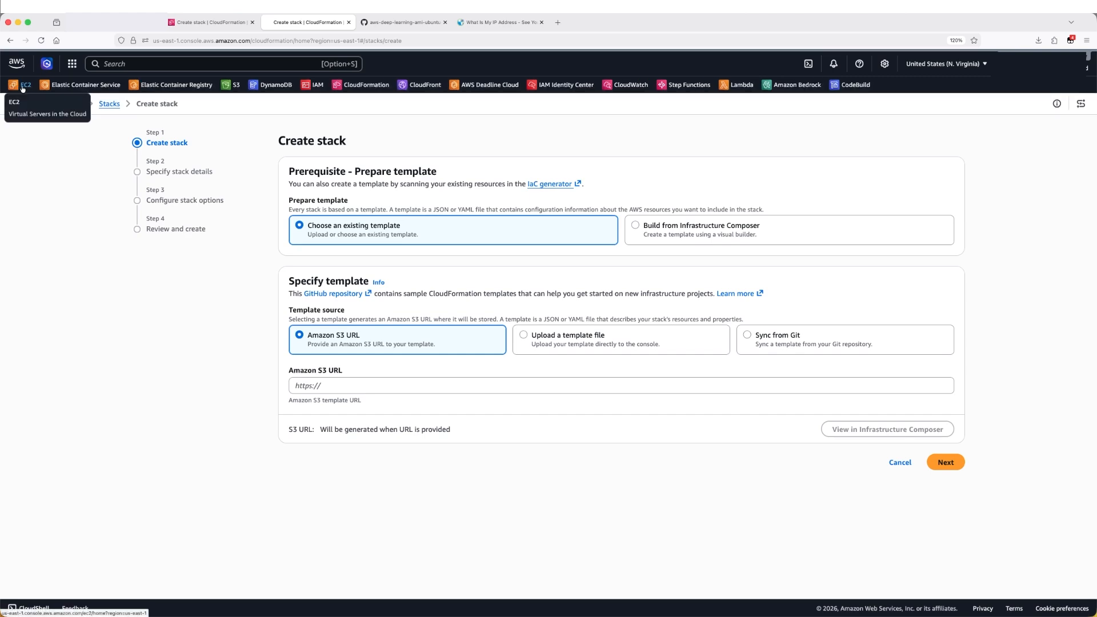
pyautogui.click(24, 87)
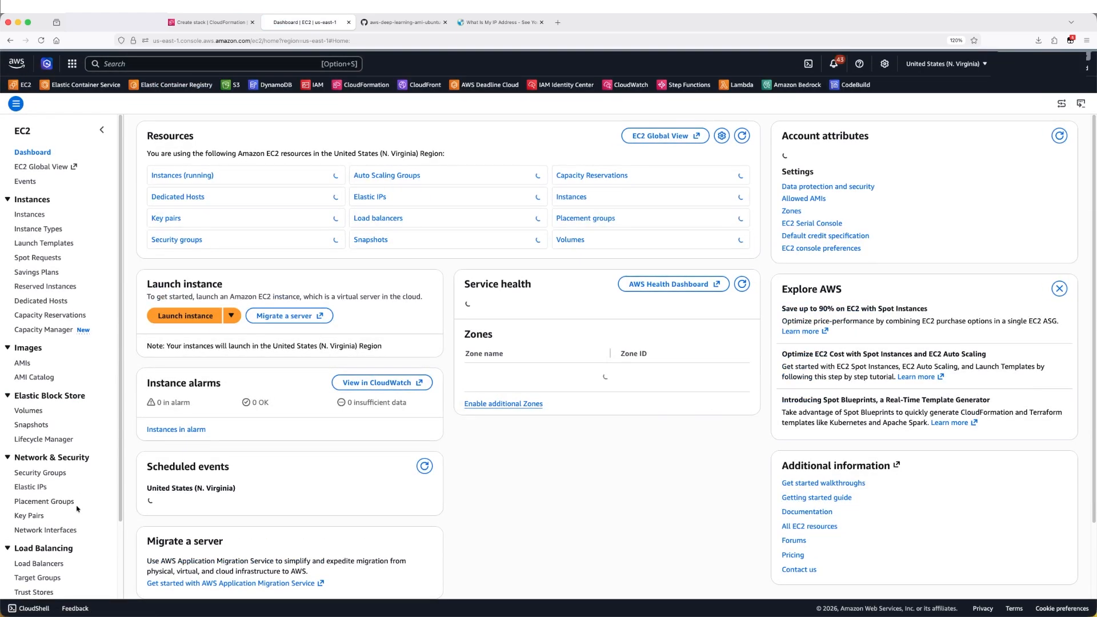
pyautogui.click(30, 516)
pyautogui.click(1035, 134)
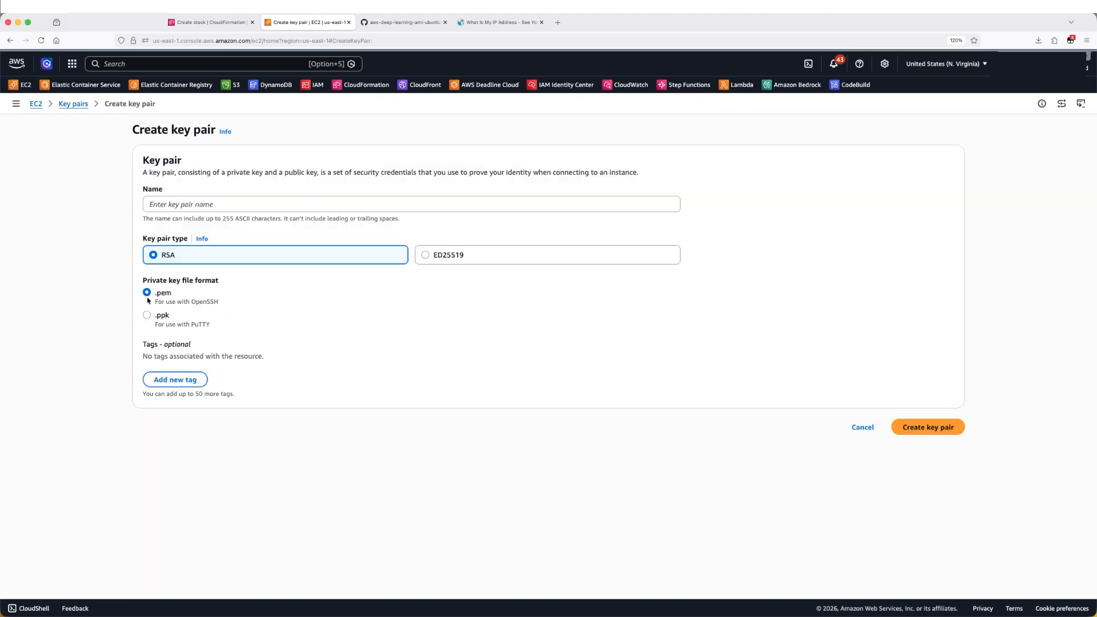
pyautogui.click(192, 205)
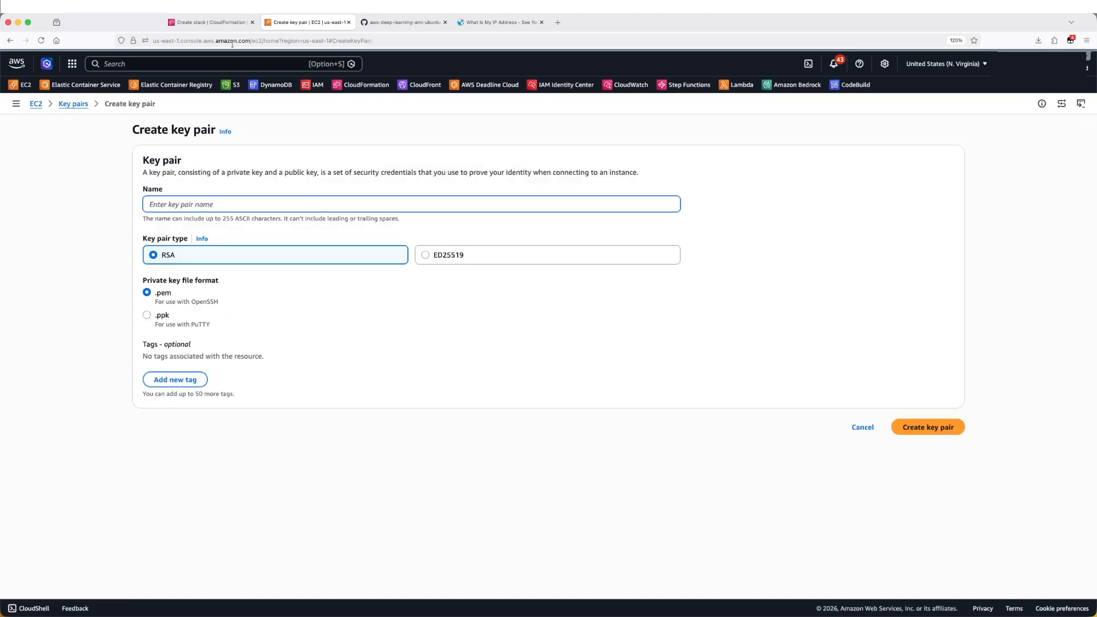
pyautogui.click(220, 23)
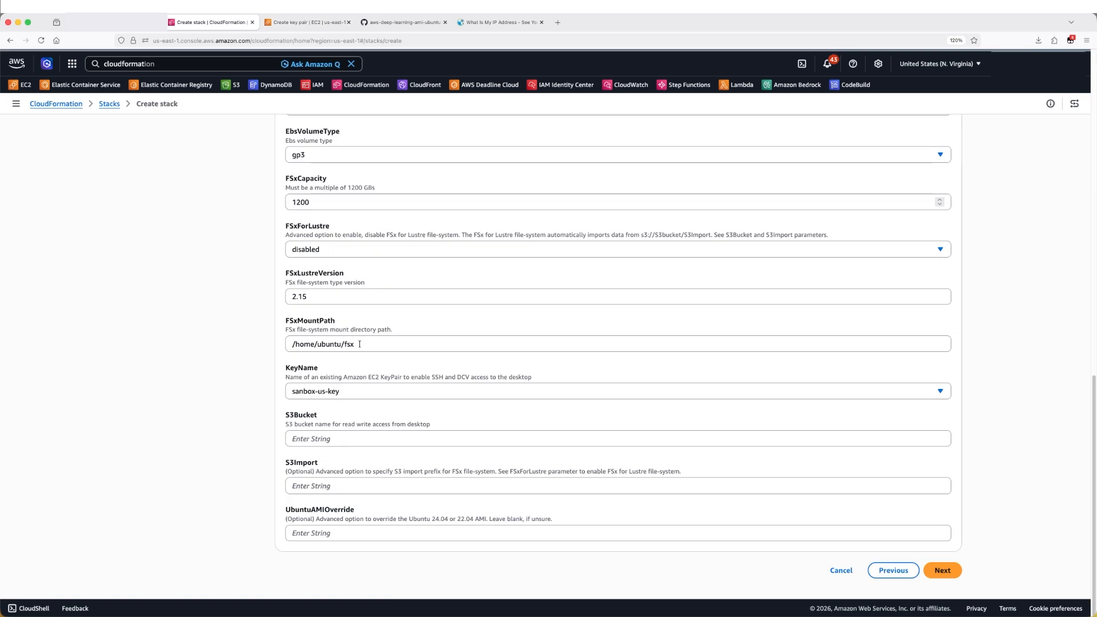
# Keep sanbox-us-key as KeyName and continue to the stack options
pyautogui.click(367, 391)
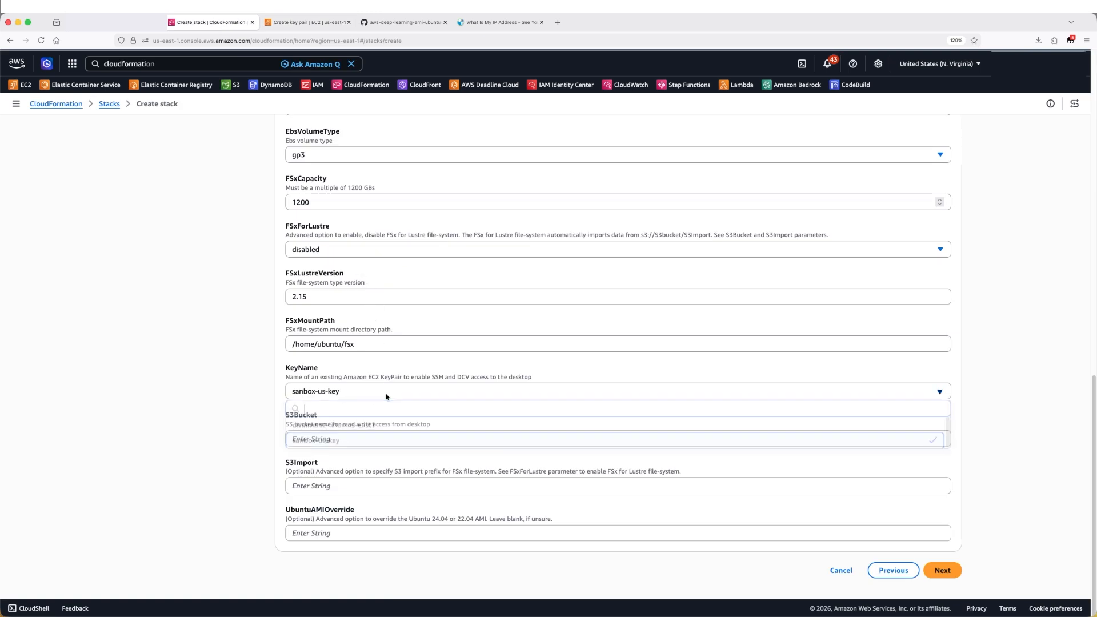
pyautogui.click(1025, 355)
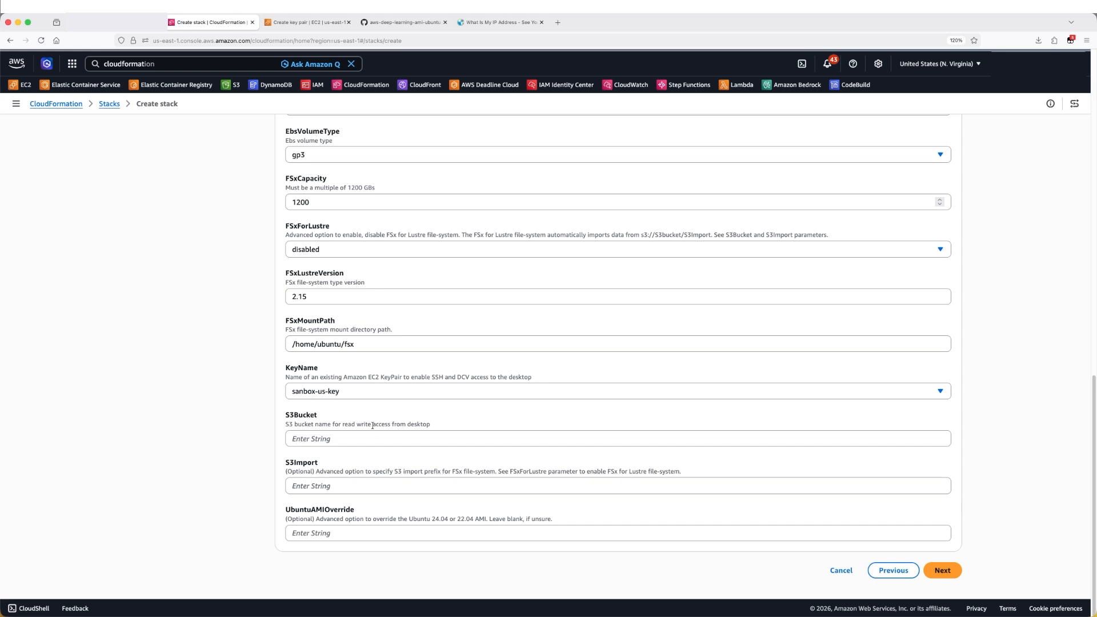
pyautogui.click(942, 570)
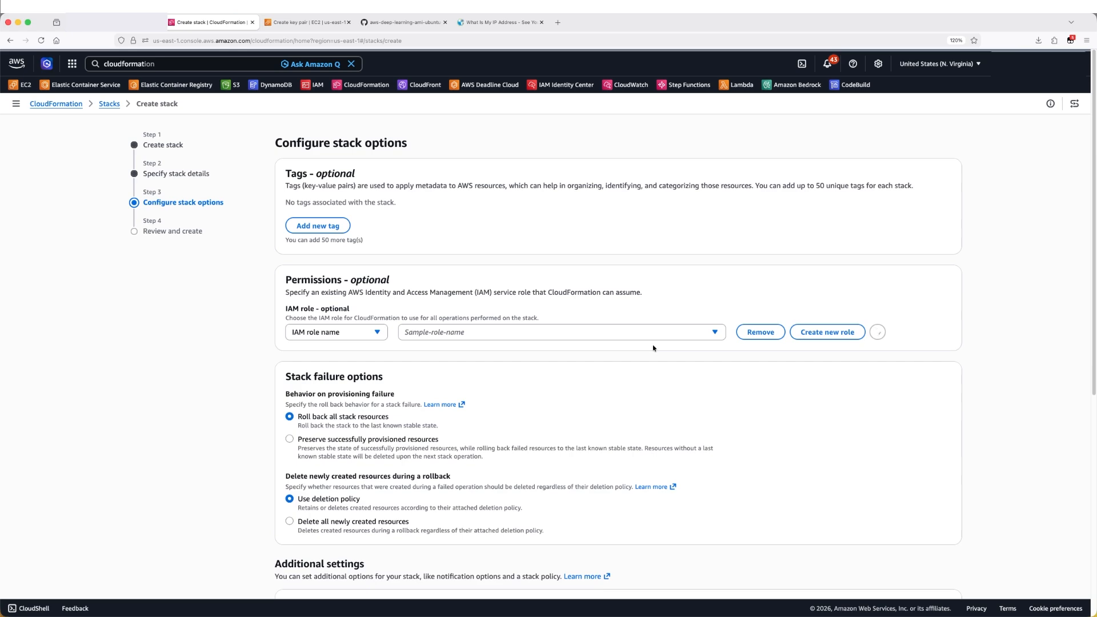
# Acknowledge that CloudFormation might create IAM resources and continue to the review page
pyautogui.scroll(-3, 654, 348)
pyautogui.scroll(-1, 654, 348)
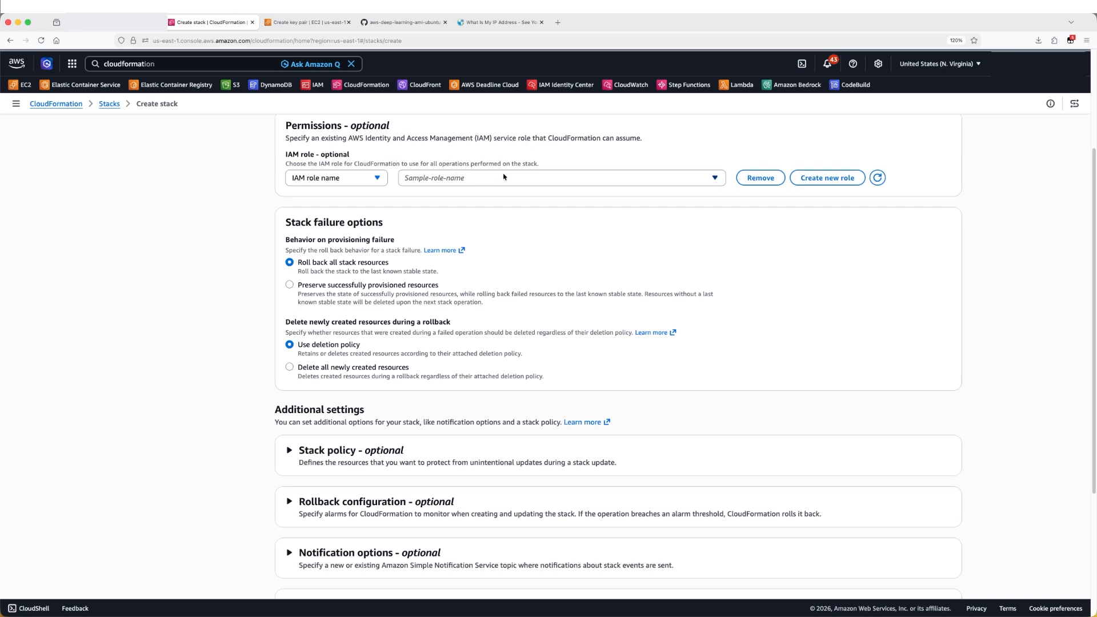
pyautogui.scroll(-3, 331, 310)
pyautogui.scroll(-2, 331, 310)
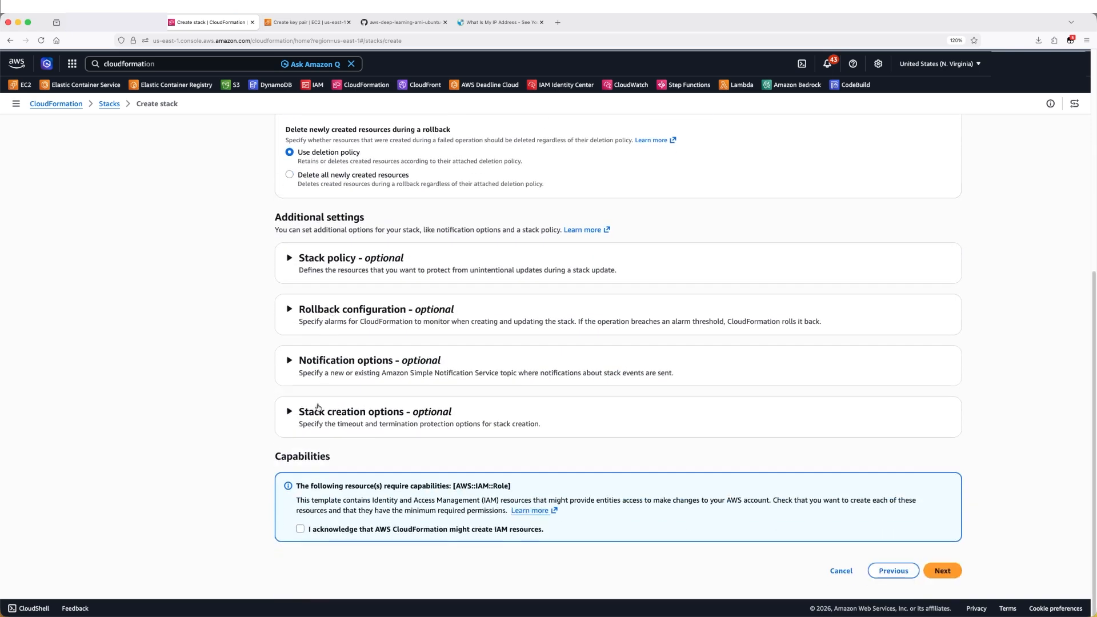
pyautogui.click(300, 529)
pyautogui.click(943, 570)
# Review the stack settings and submit the stack
pyautogui.scroll(-6, 783, 429)
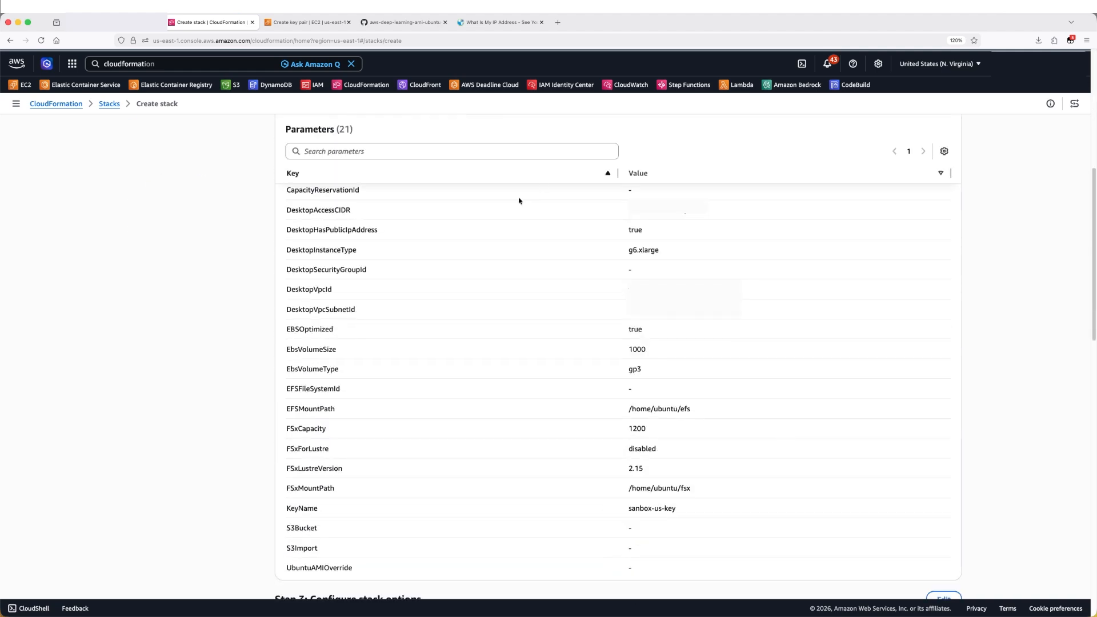
pyautogui.scroll(-15, 563, 404)
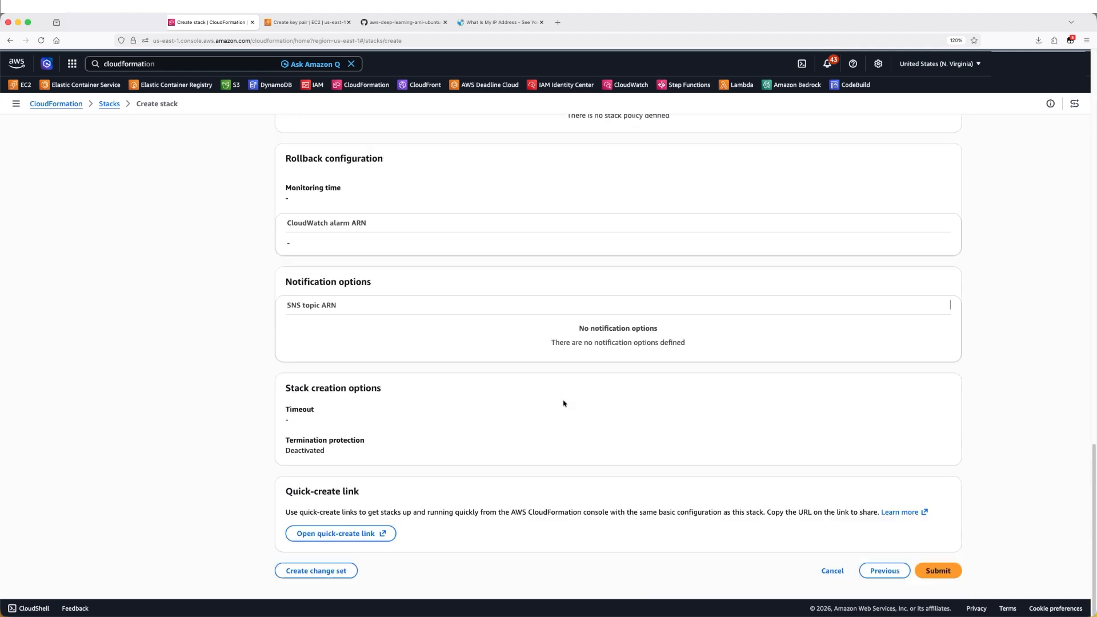
pyautogui.click(939, 573)
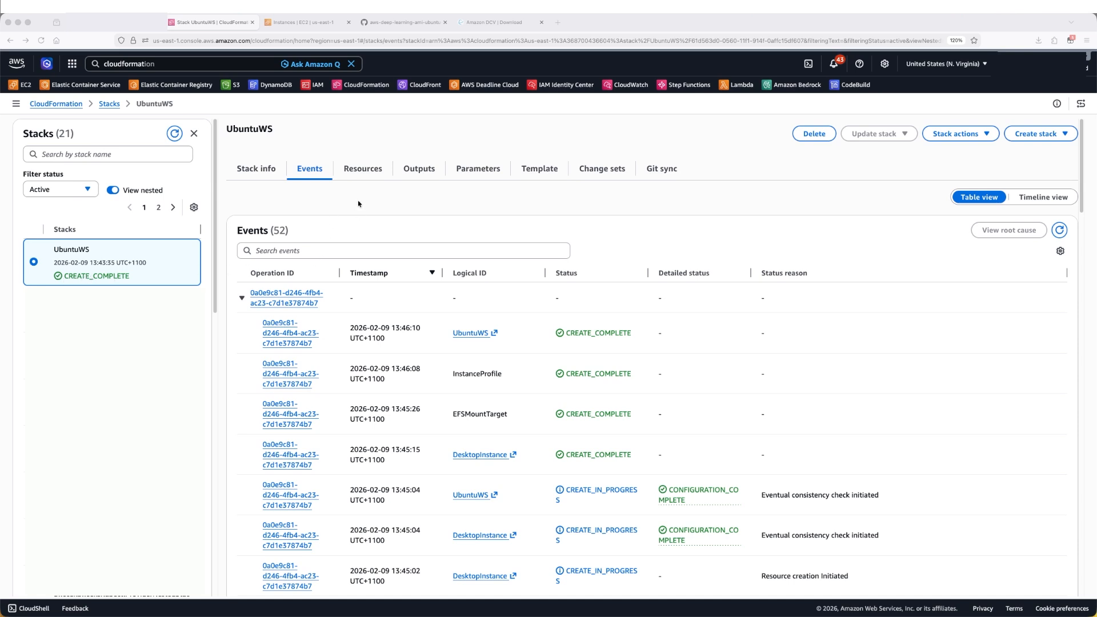
# Check the launched instance in EC2 Instances and return to the template on GitHub
pyautogui.click(303, 21)
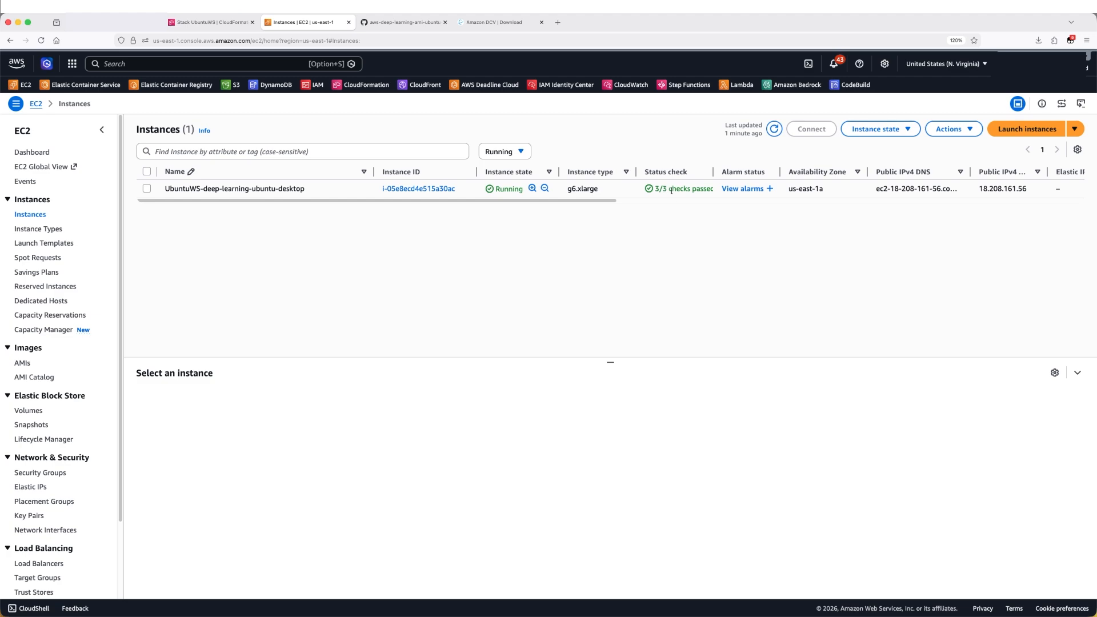
pyautogui.click(400, 22)
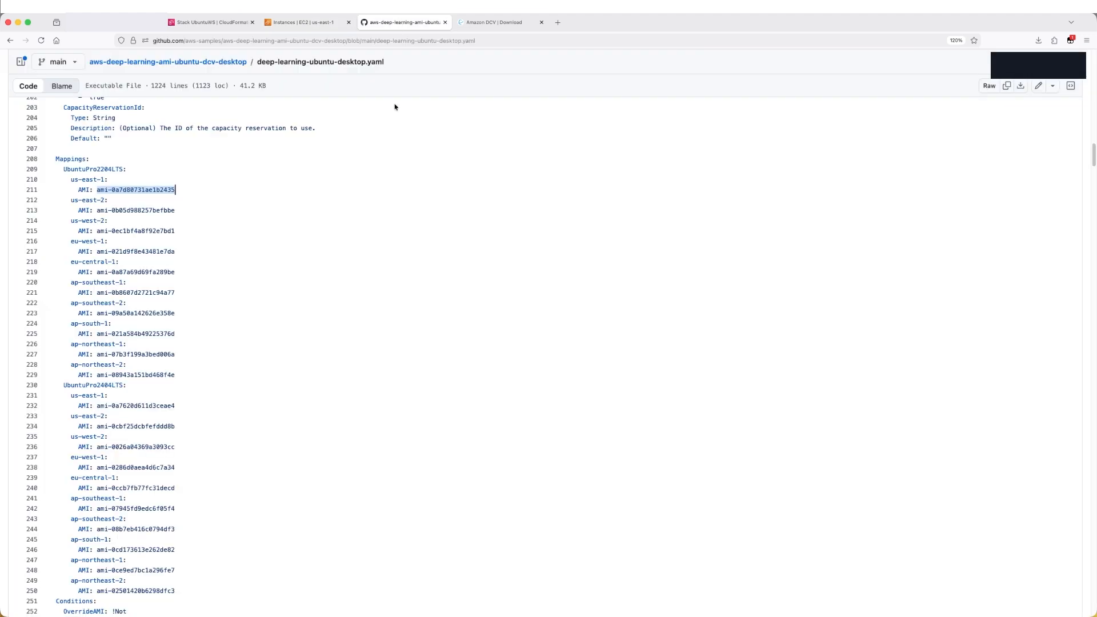
# Open the repository README and copy the sudo passwd ubuntu command from the first-time setup section
pyautogui.click(222, 63)
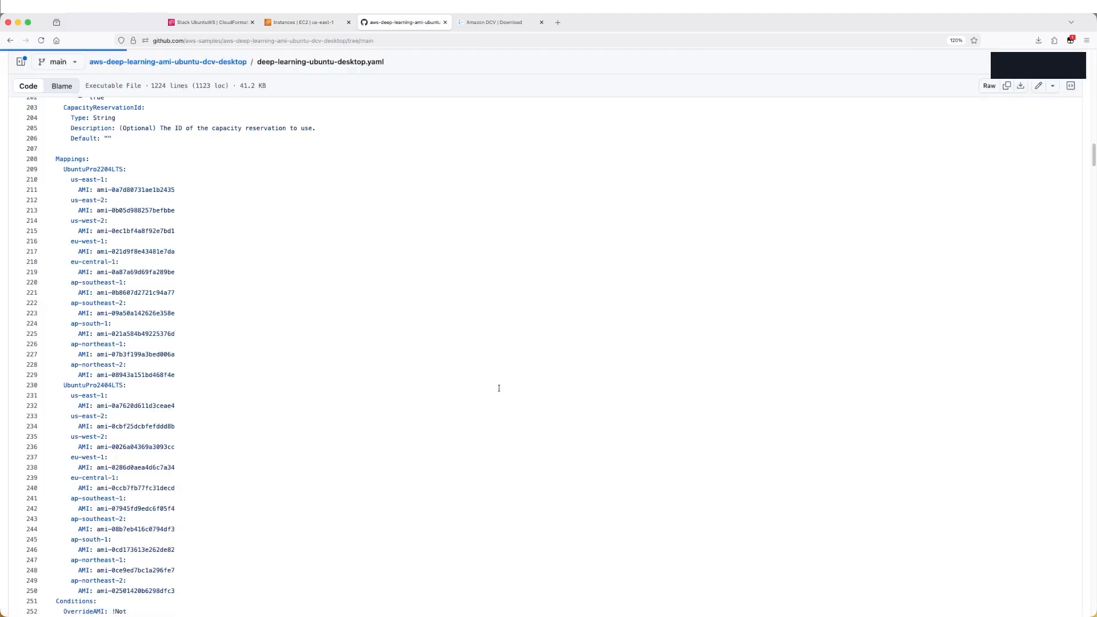
pyautogui.scroll(-10, 500, 390)
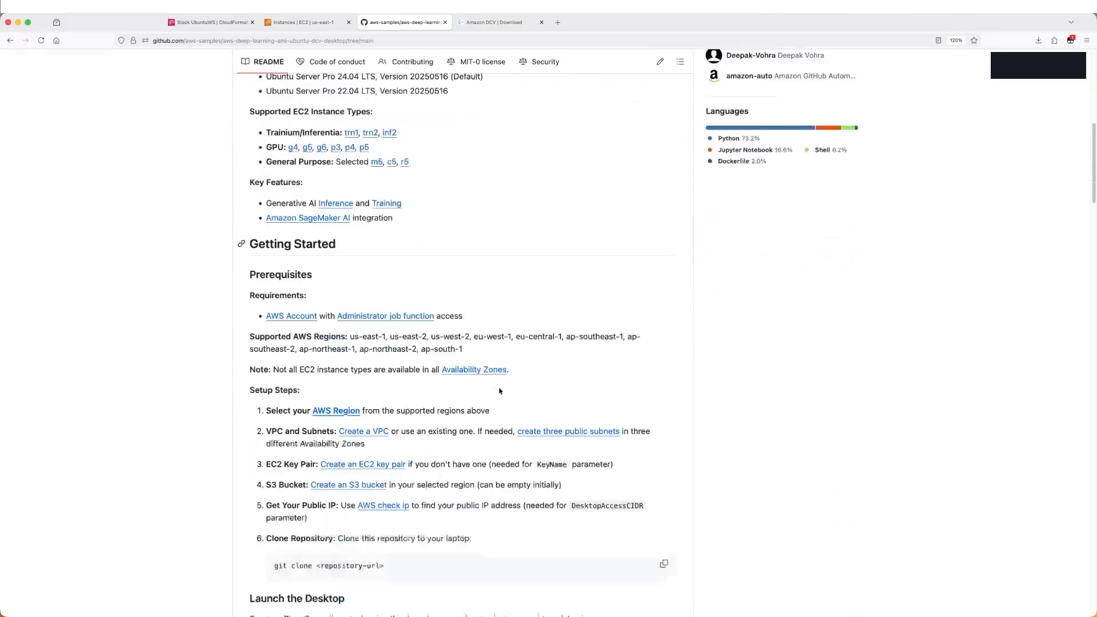
pyautogui.scroll(-10, 499, 391)
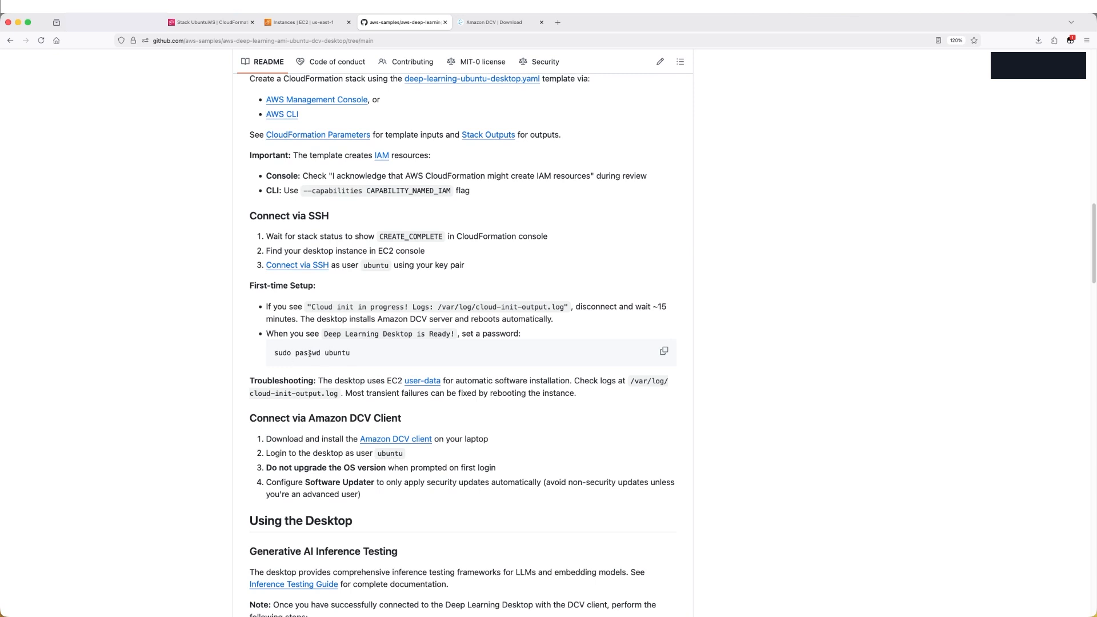
pyautogui.moveTo(274, 354); pyautogui.dragTo(364, 358)
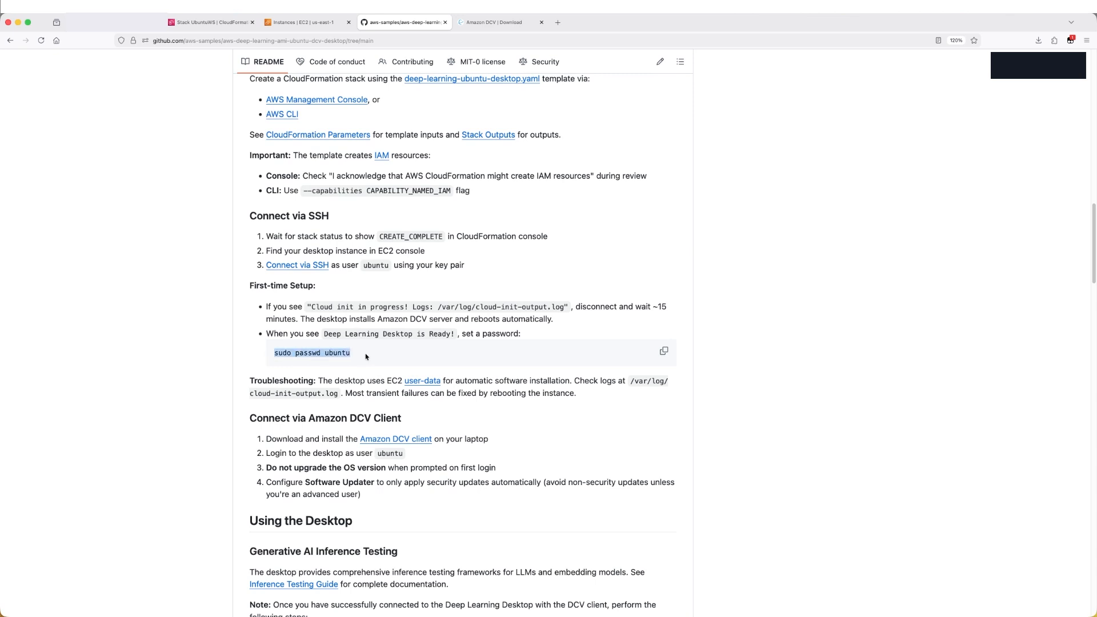
pyautogui.click(366, 358)
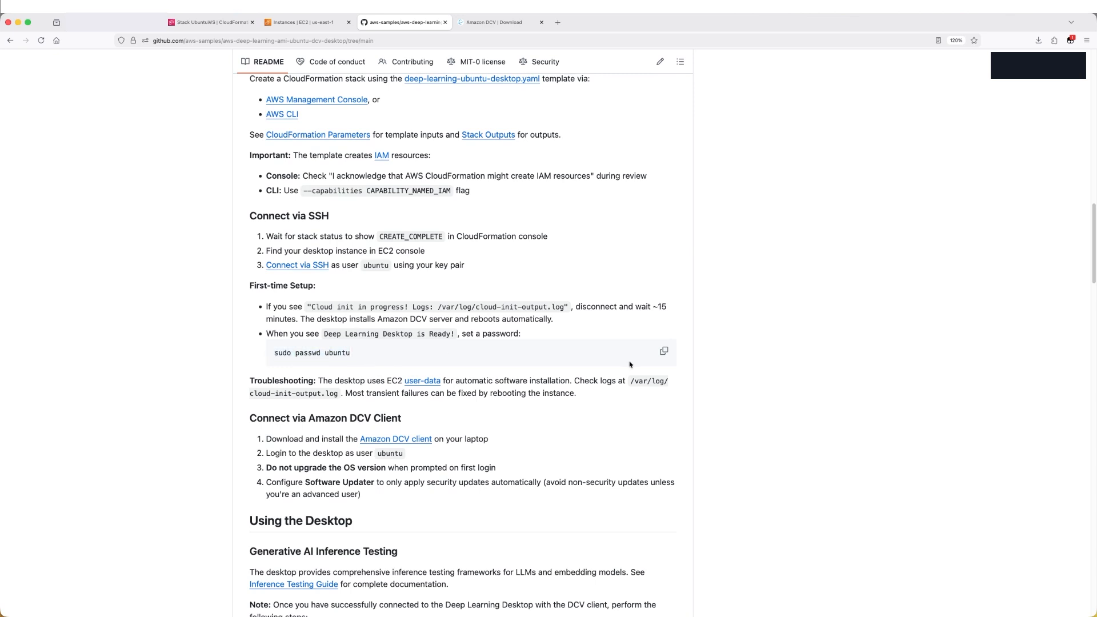
# Open the desktop instance and connect to it through SSM Session Manager
pyautogui.click(216, 27)
pyautogui.click(300, 23)
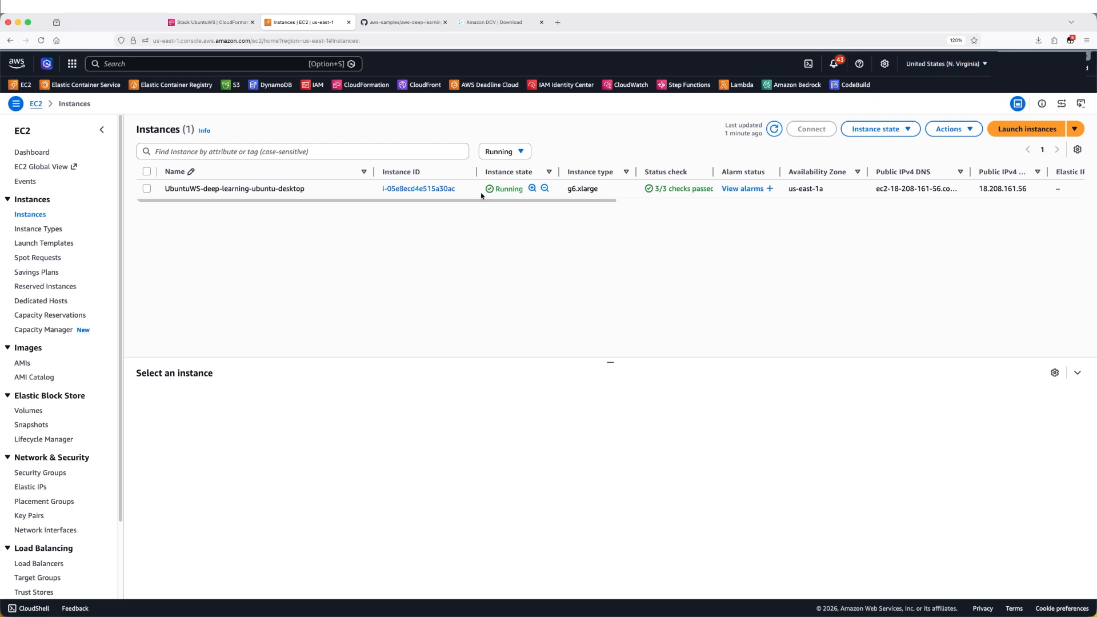
pyautogui.click(420, 189)
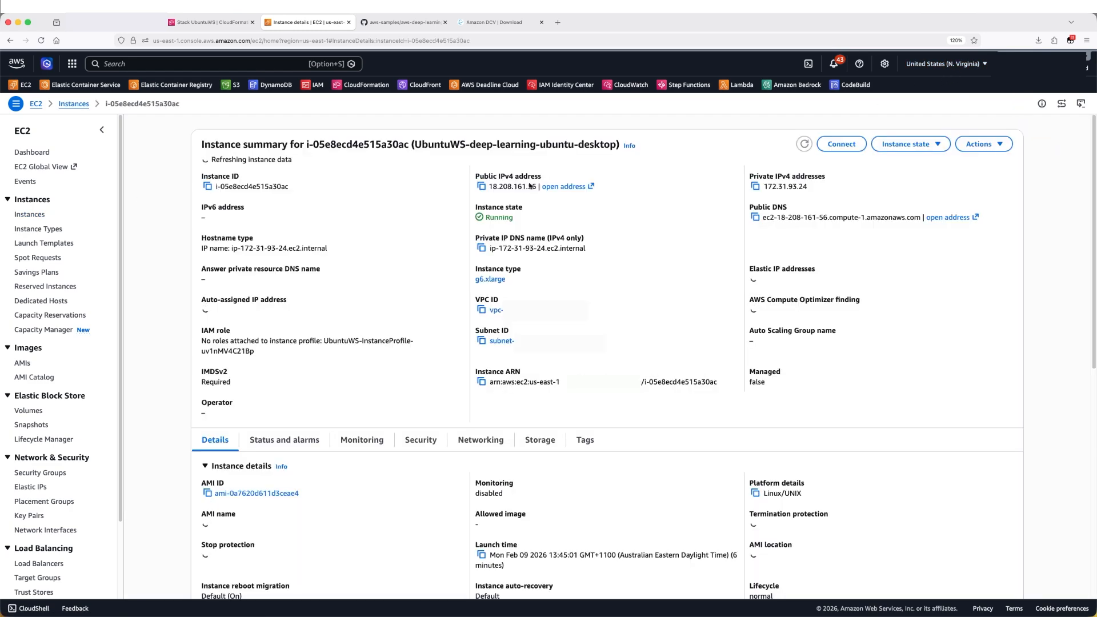
pyautogui.click(841, 143)
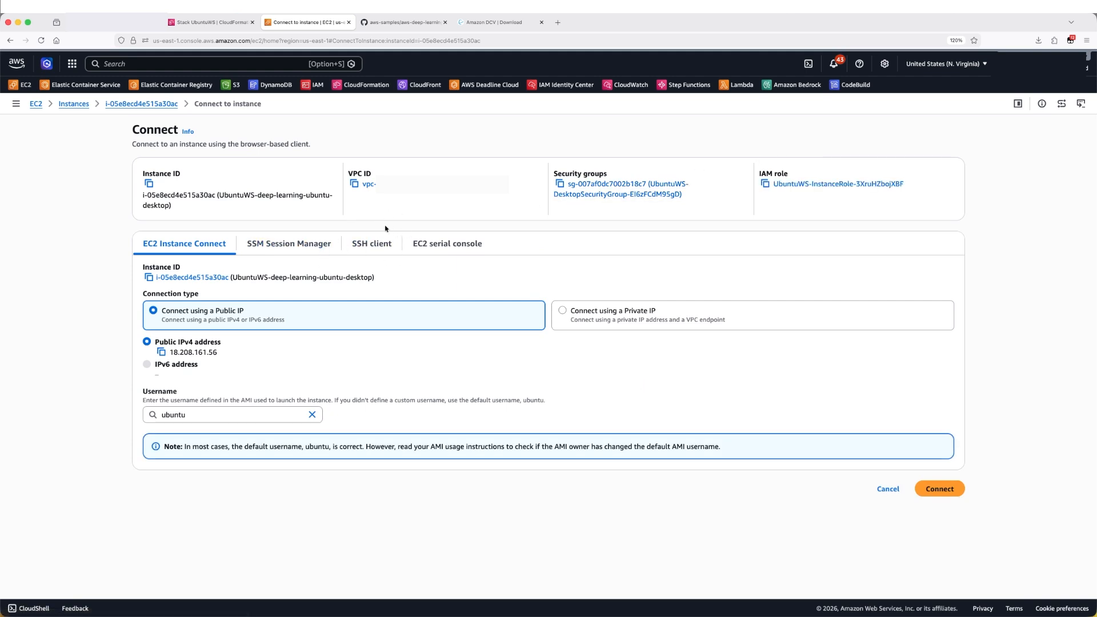
pyautogui.click(377, 244)
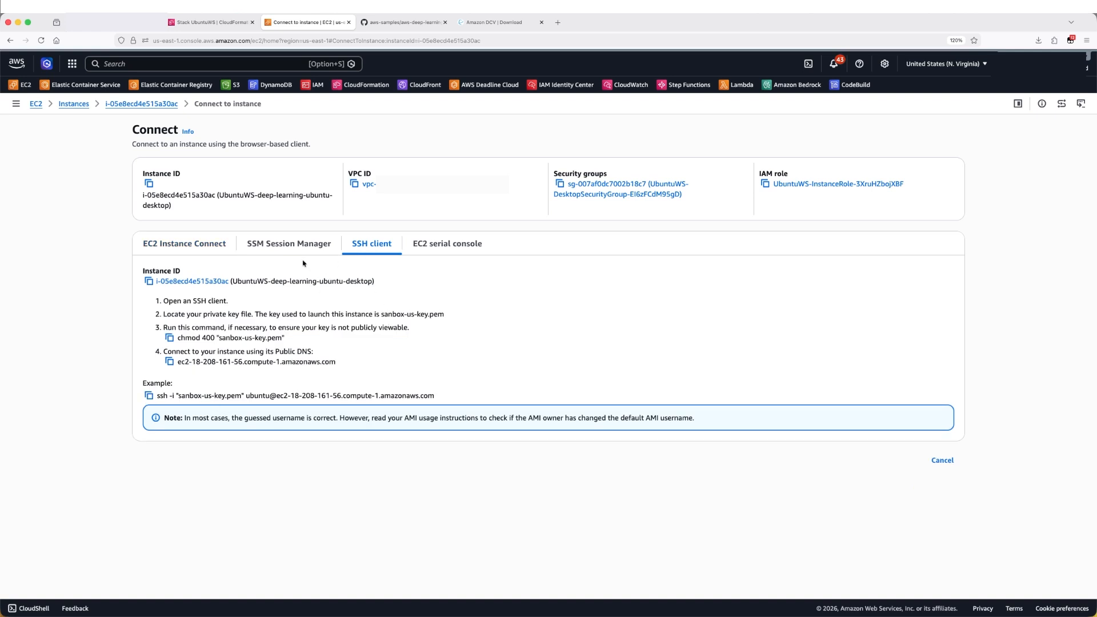
pyautogui.click(274, 245)
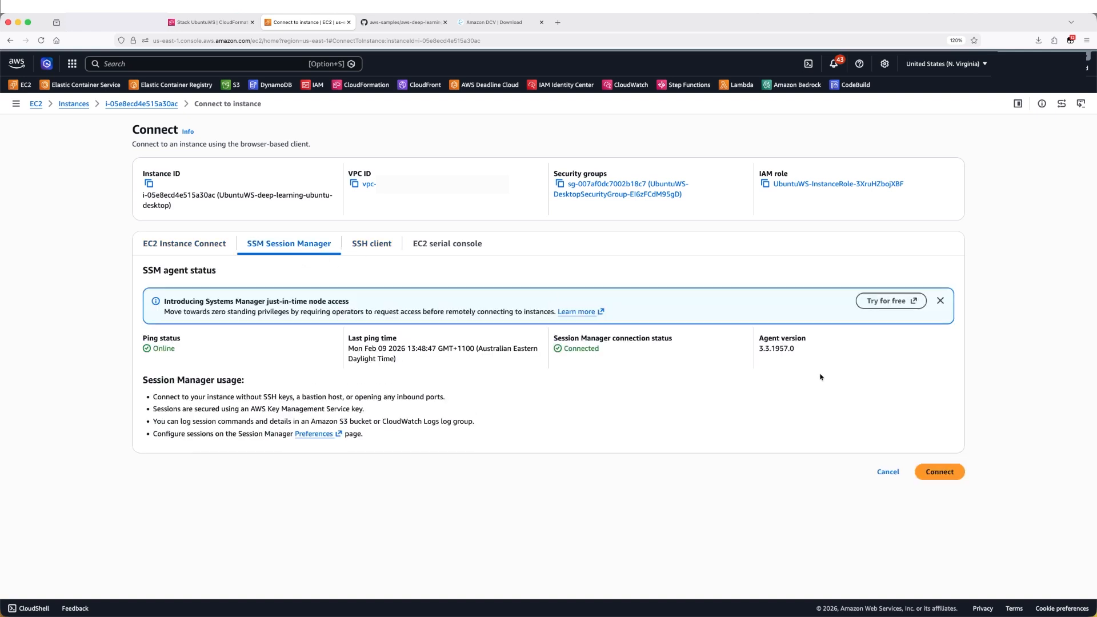
pyautogui.click(941, 475)
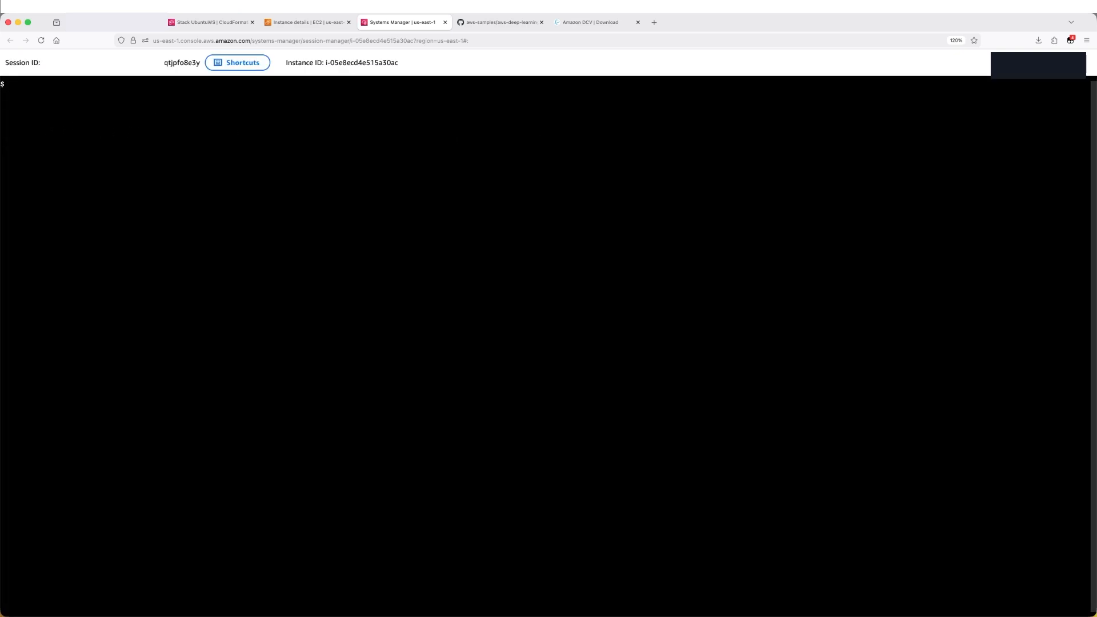
# List directories in the session, then run sudo passwd ubuntu and enter a new password for the ubuntu user
pyautogui.write('ls')
pyautogui.press('Return')
pyautogui.write('cd ..')
pyautogui.press('Return')
pyautogui.write('ls')
pyautogui.press('Return')
pyautogui.press('super+v')
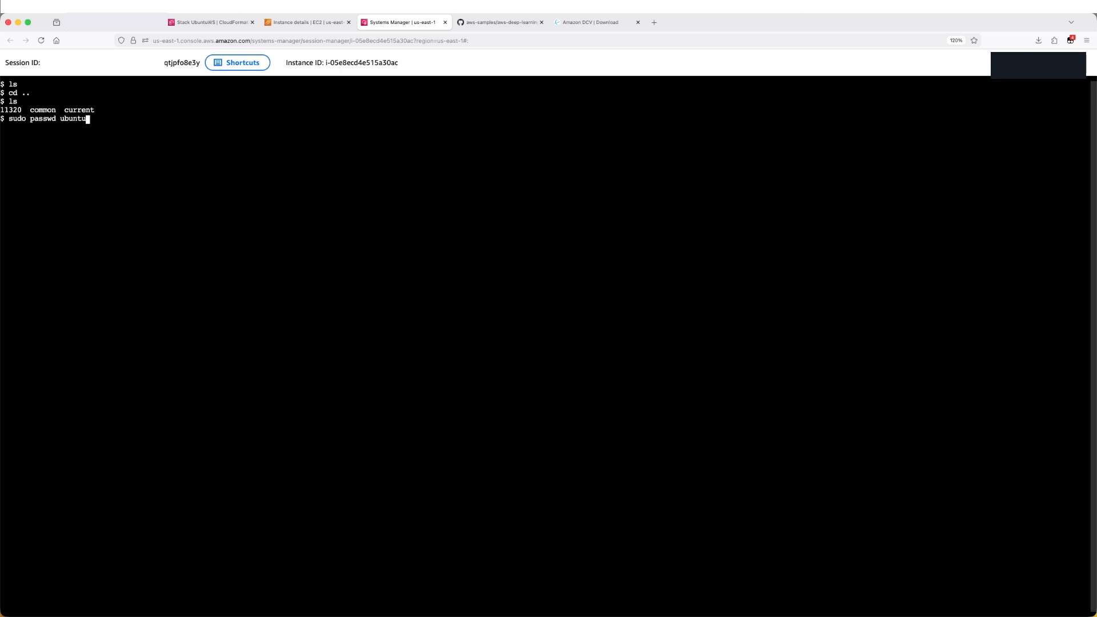
pyautogui.press('Return')
pyautogui.press('Return')
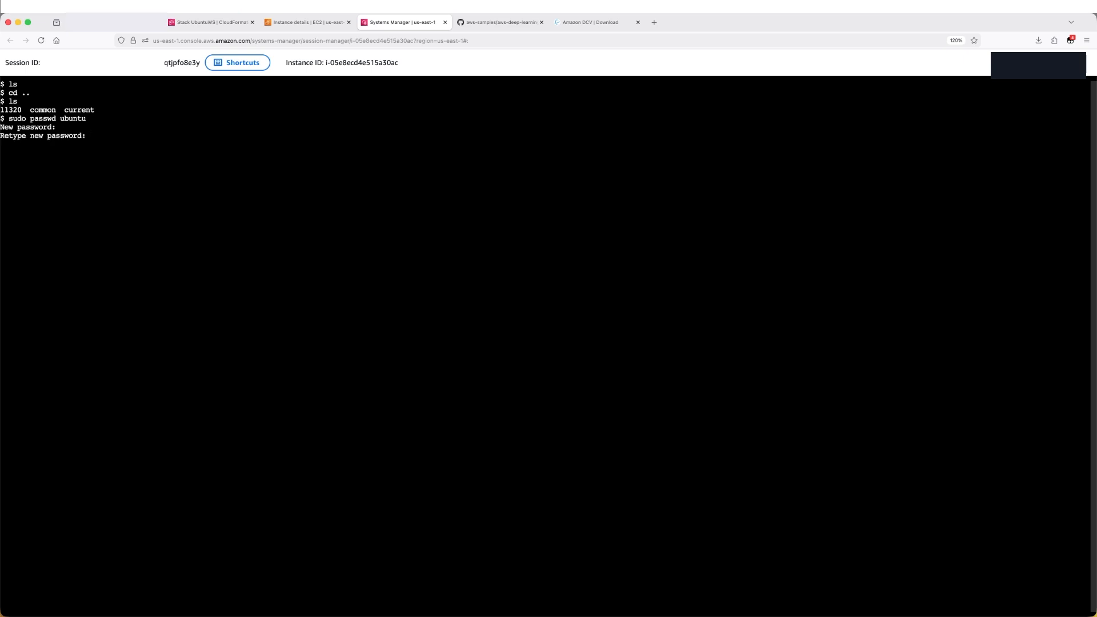
pyautogui.press('Return')
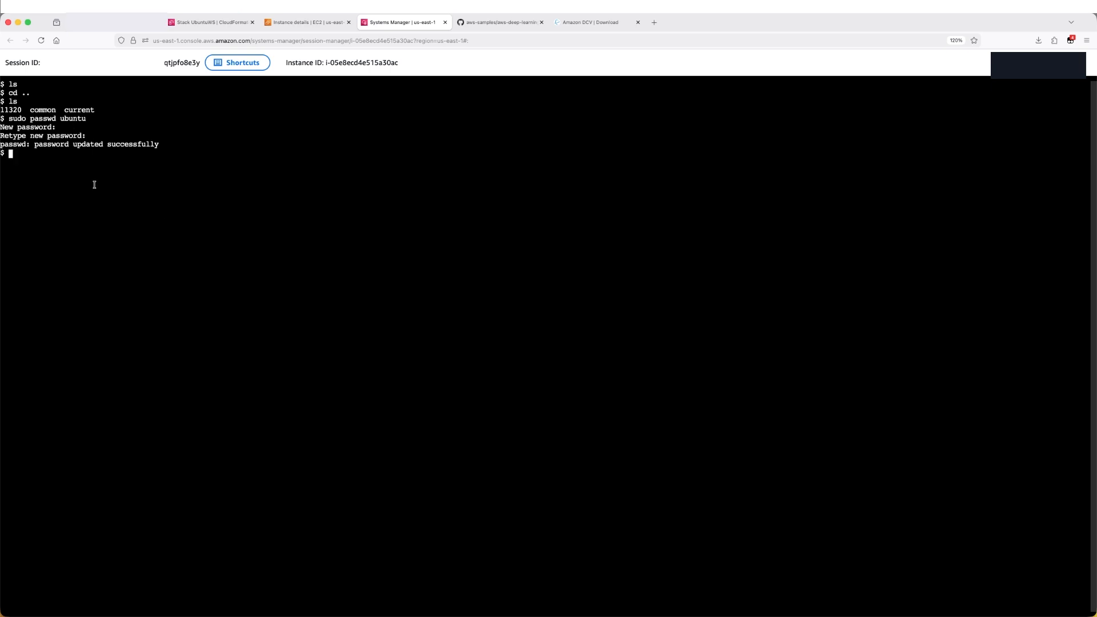
# Stop the desktop instance and dismiss the confirmation banner
pyautogui.click(444, 22)
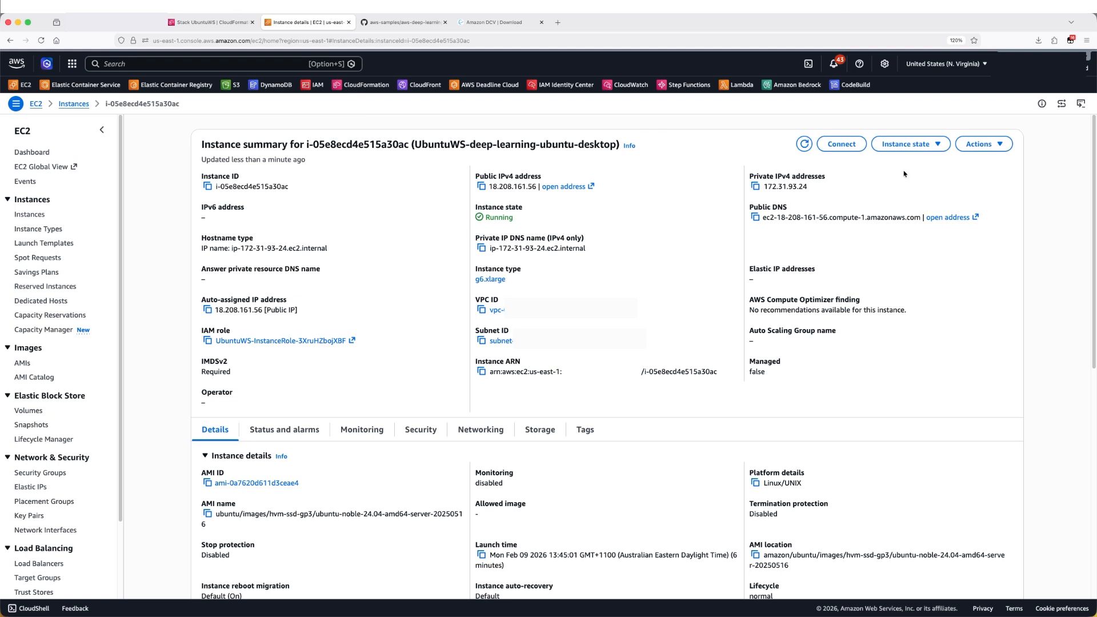
pyautogui.click(928, 148)
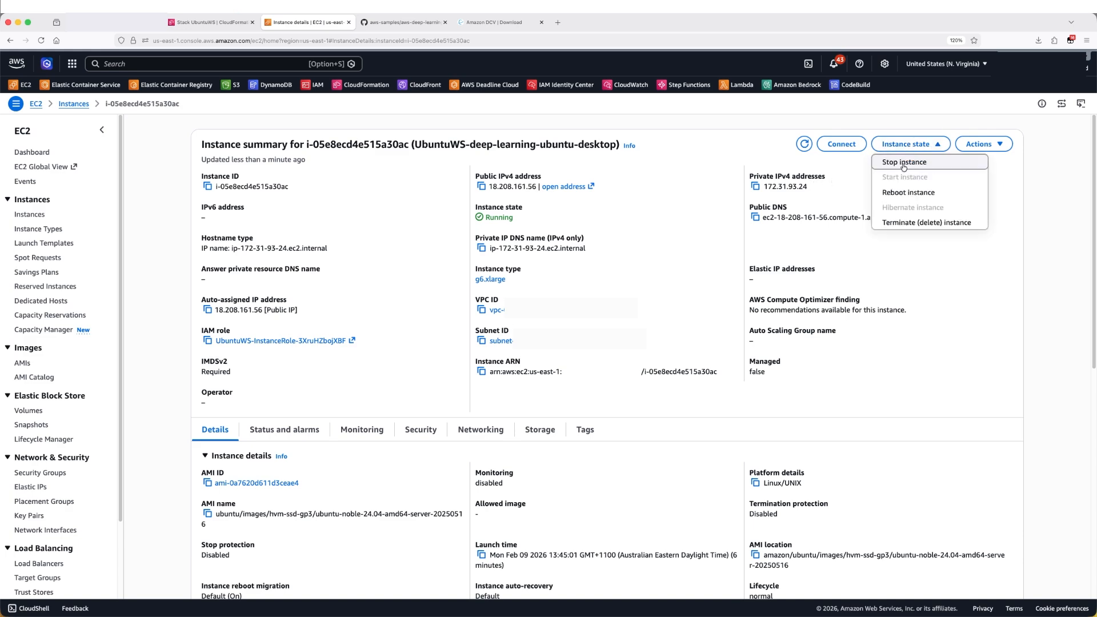
pyautogui.click(903, 162)
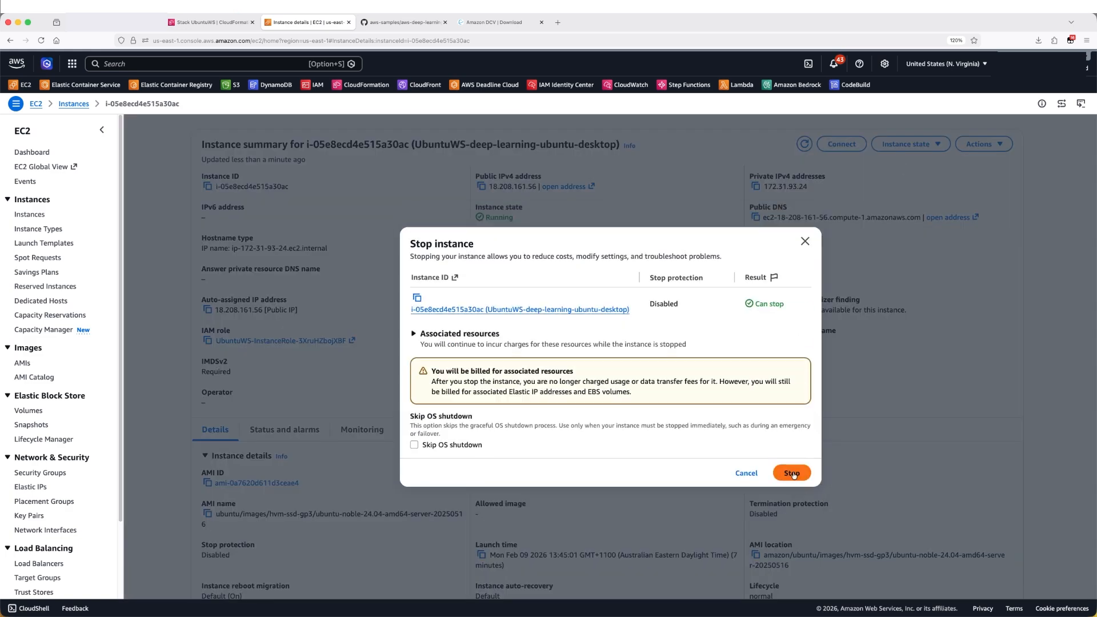
pyautogui.click(791, 474)
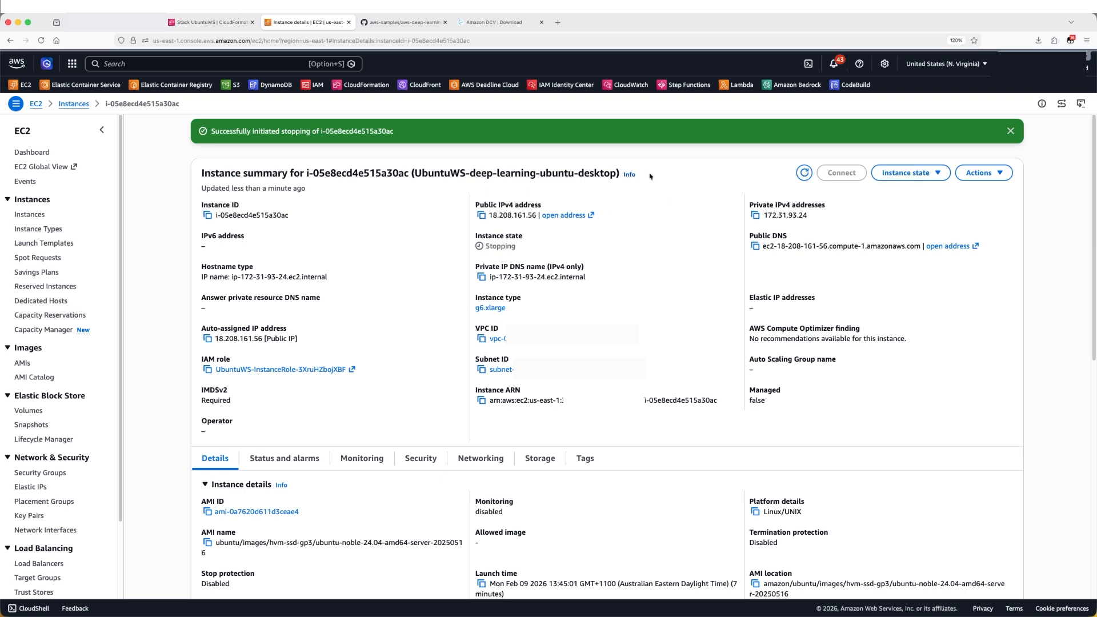
pyautogui.click(1012, 132)
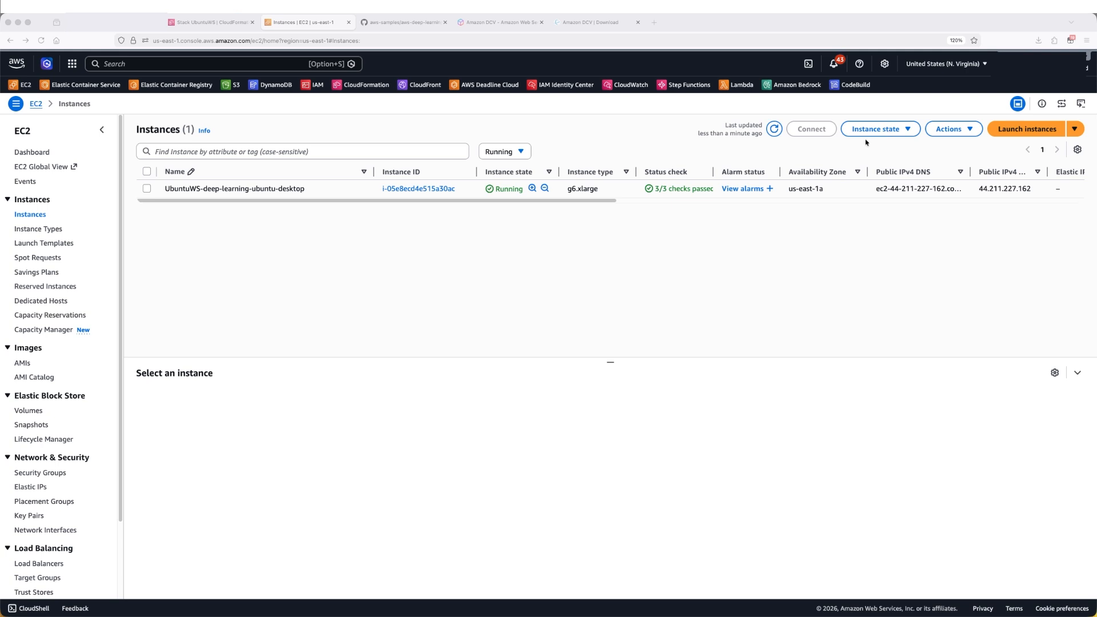
# Open the restarted instance's details page from the instances list
pyautogui.click(876, 149)
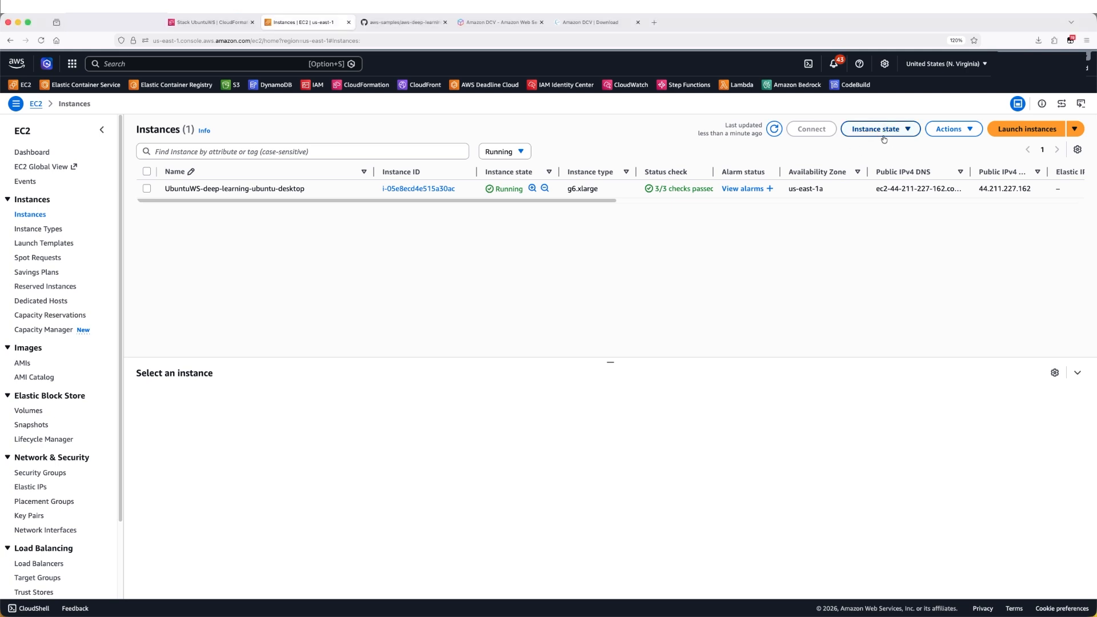
pyautogui.click(435, 190)
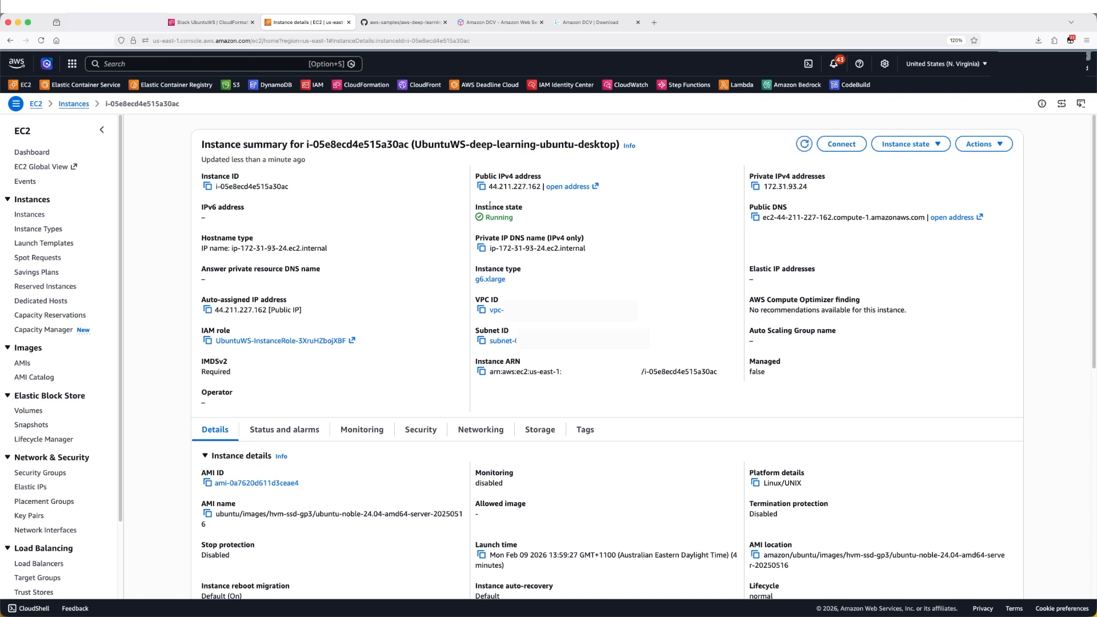
# Download the Amazon DCV 2025.0 client for macOS (x86_64) from the Amazon DCV download page
pyautogui.click(482, 23)
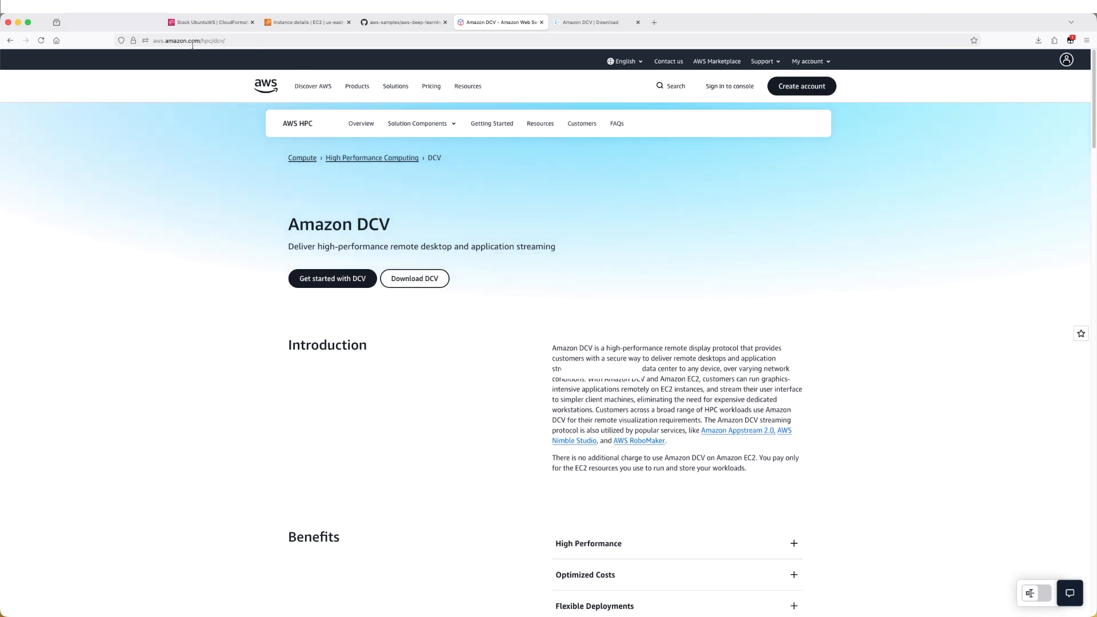
pyautogui.moveTo(294, 225); pyautogui.dragTo(390, 228)
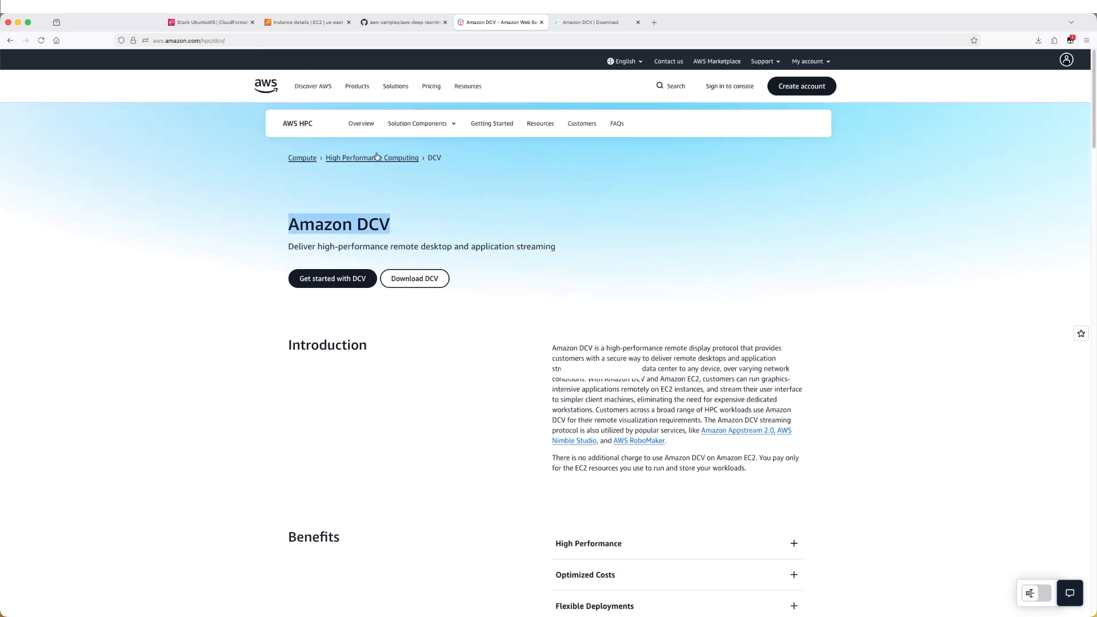
pyautogui.click(421, 279)
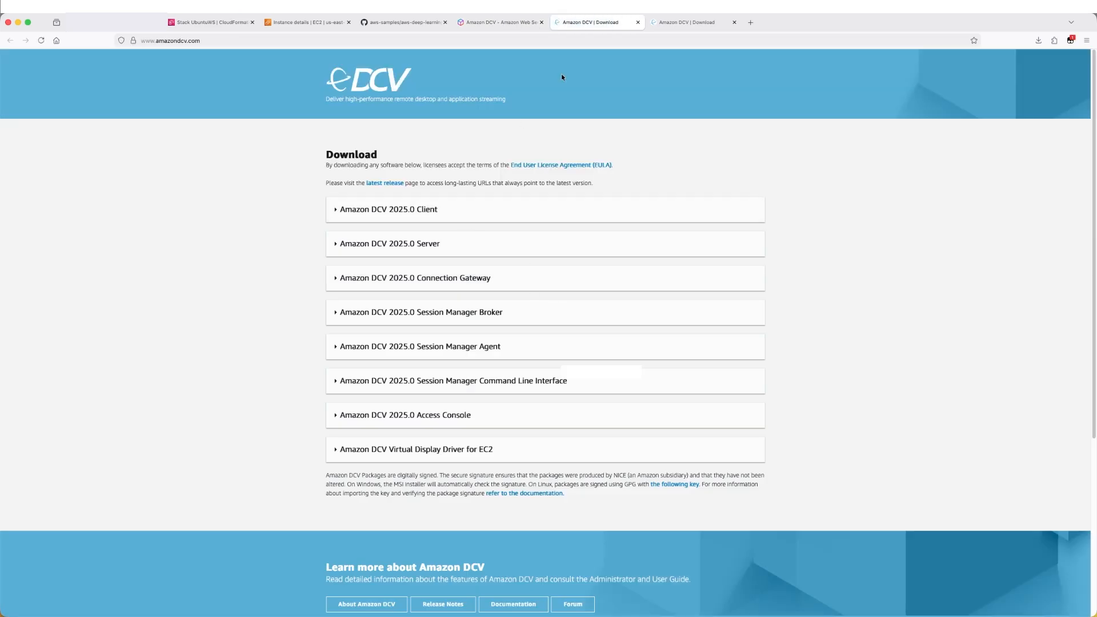
pyautogui.click(437, 210)
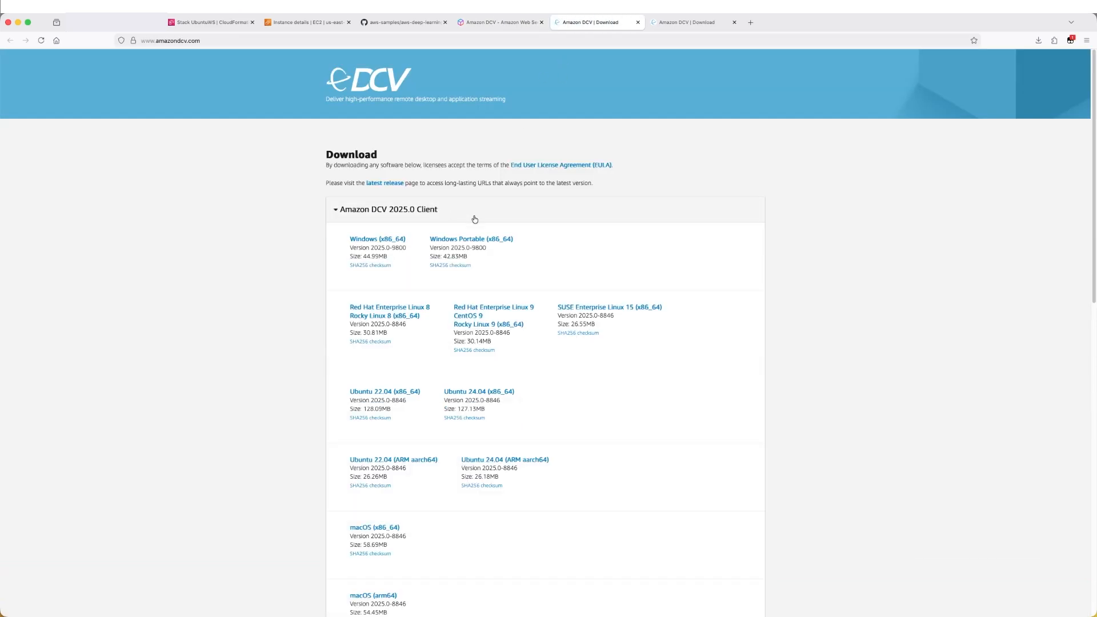
pyautogui.scroll(-1, 500, 372)
pyautogui.scroll(-4, 497, 371)
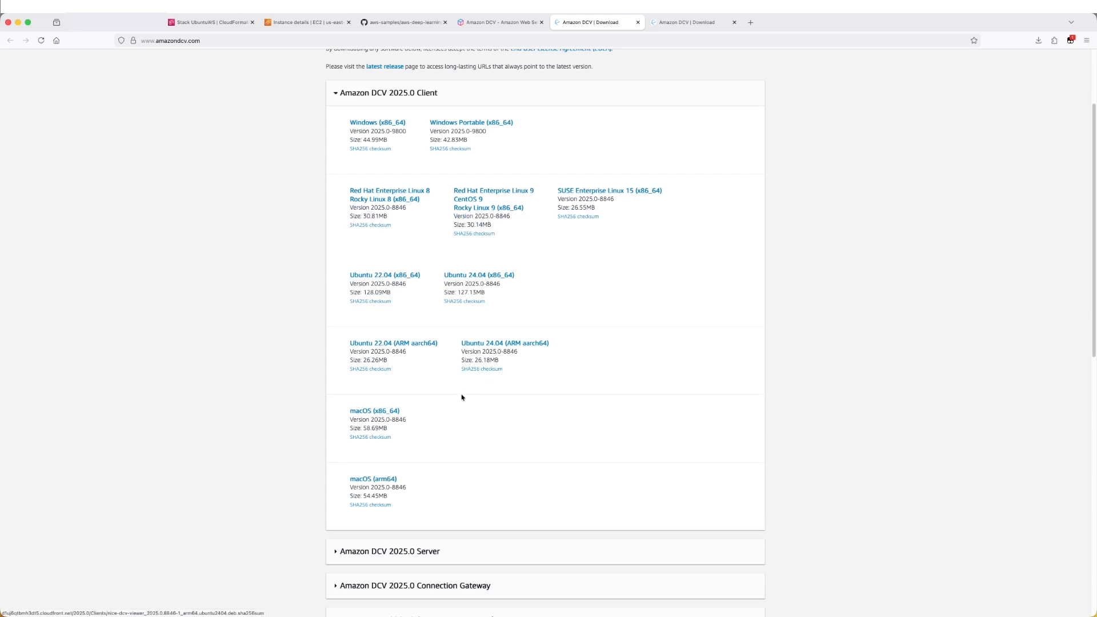
pyautogui.click(370, 415)
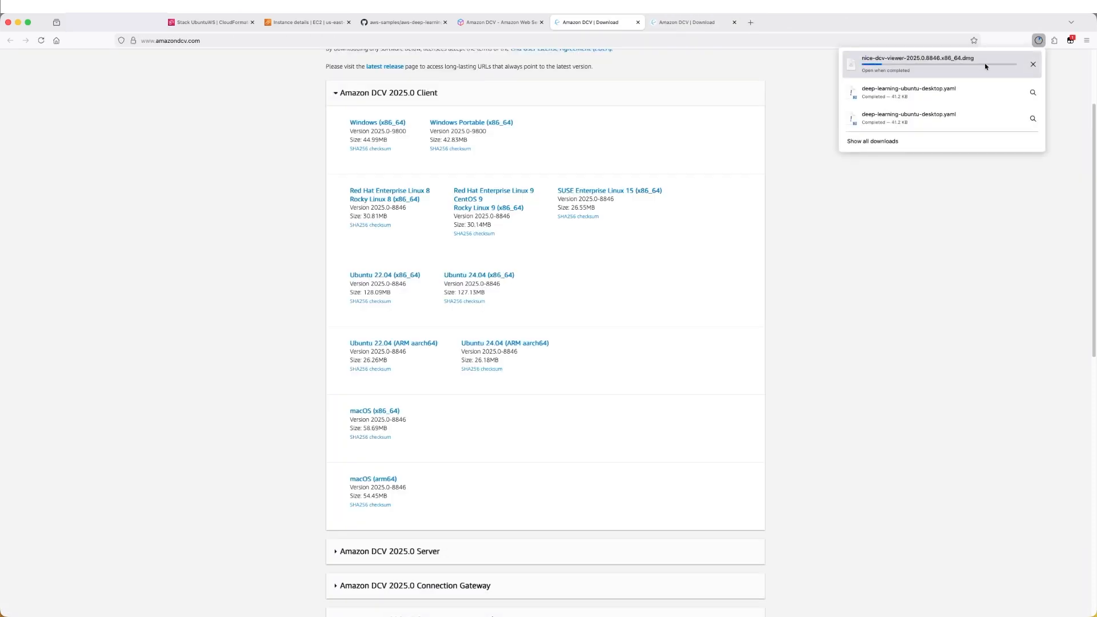
pyautogui.scroll(1, 442, 142)
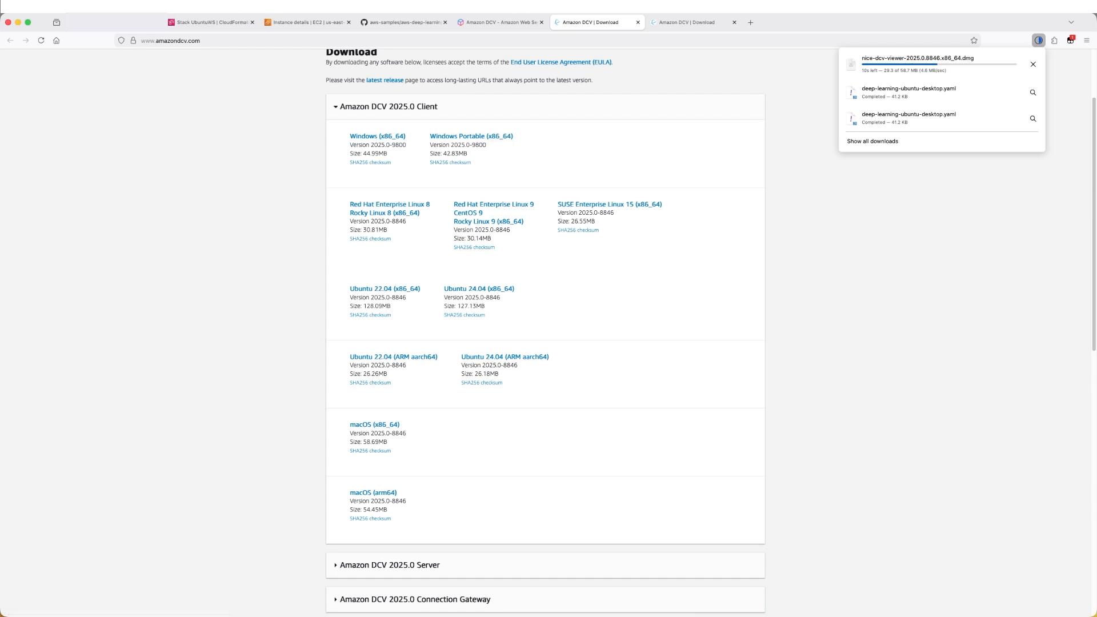
pyautogui.press('super+Tab')
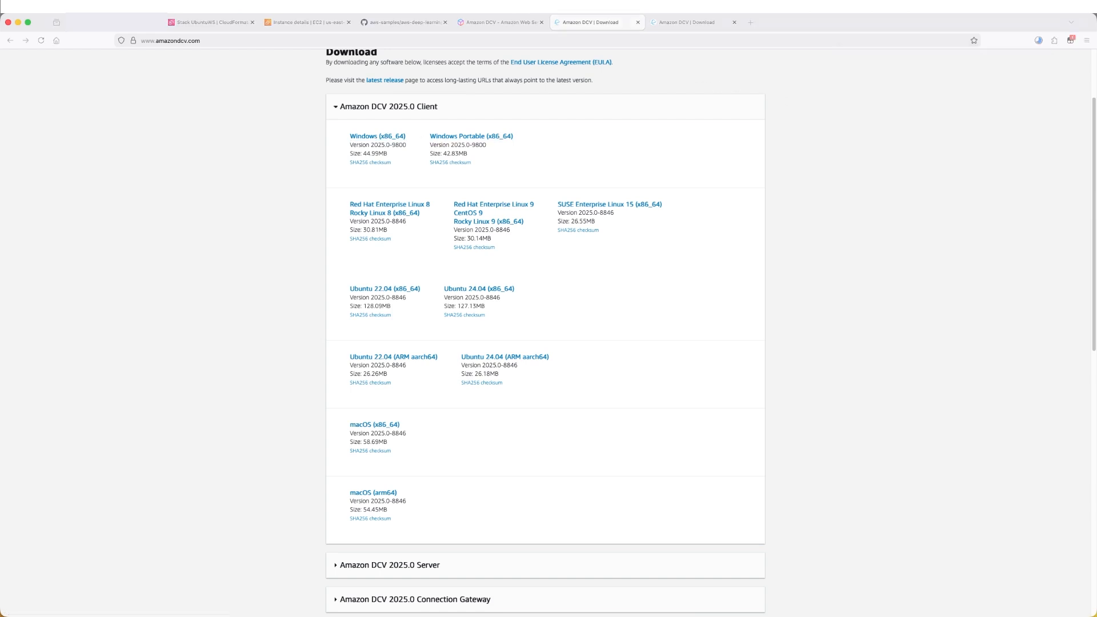
pyautogui.press('super+Tab')
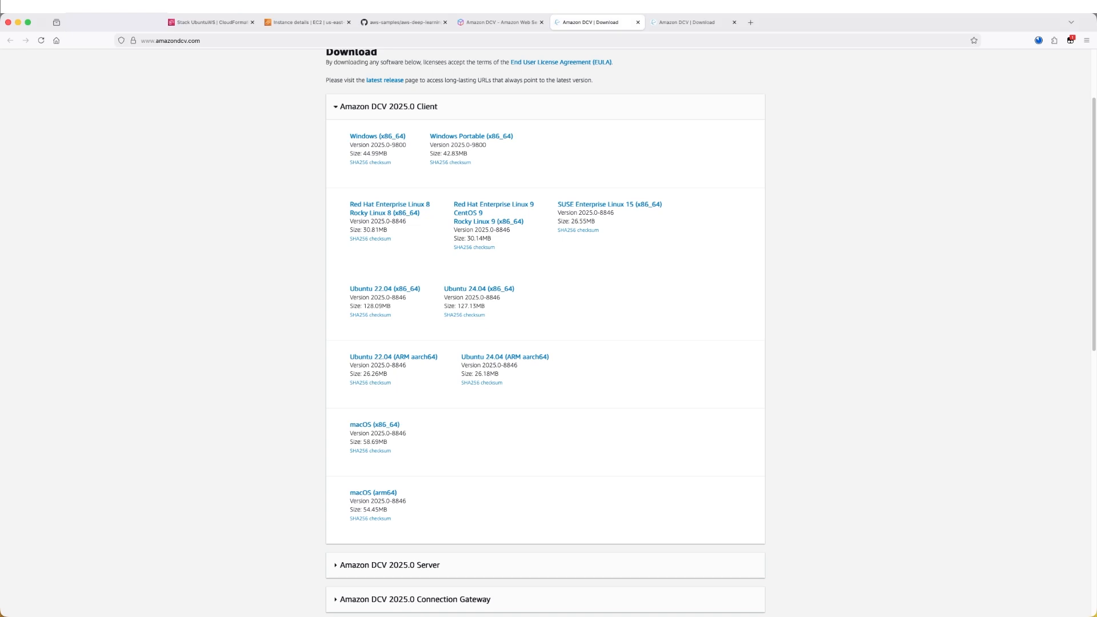
pyautogui.press('super+Tab')
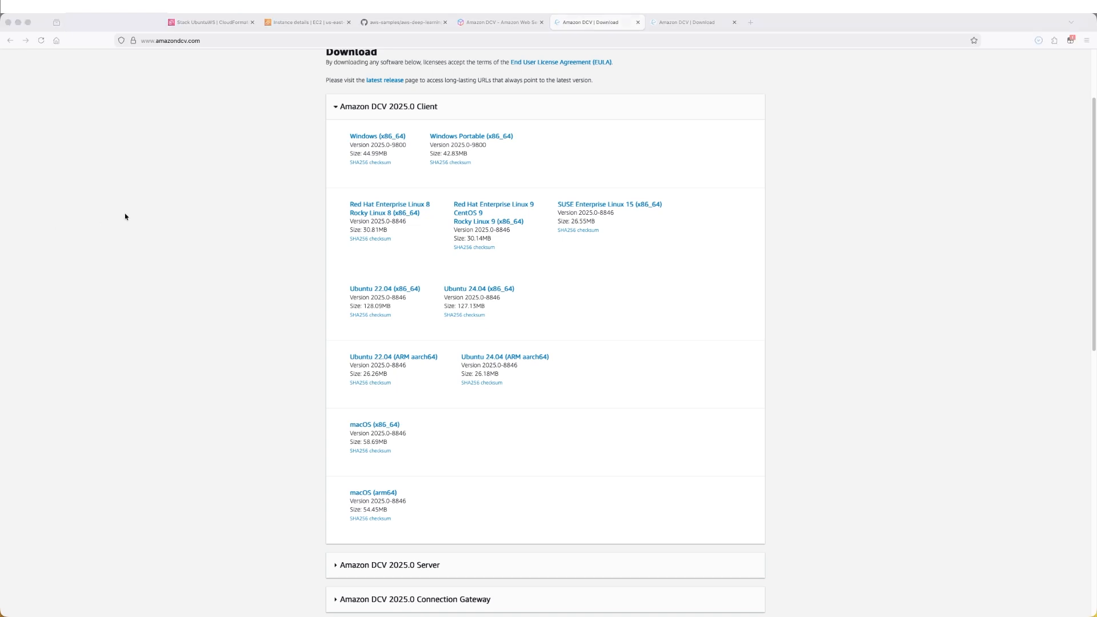
# Copy the instance's public IPv4 address for the DCV client connection
pyautogui.click(308, 23)
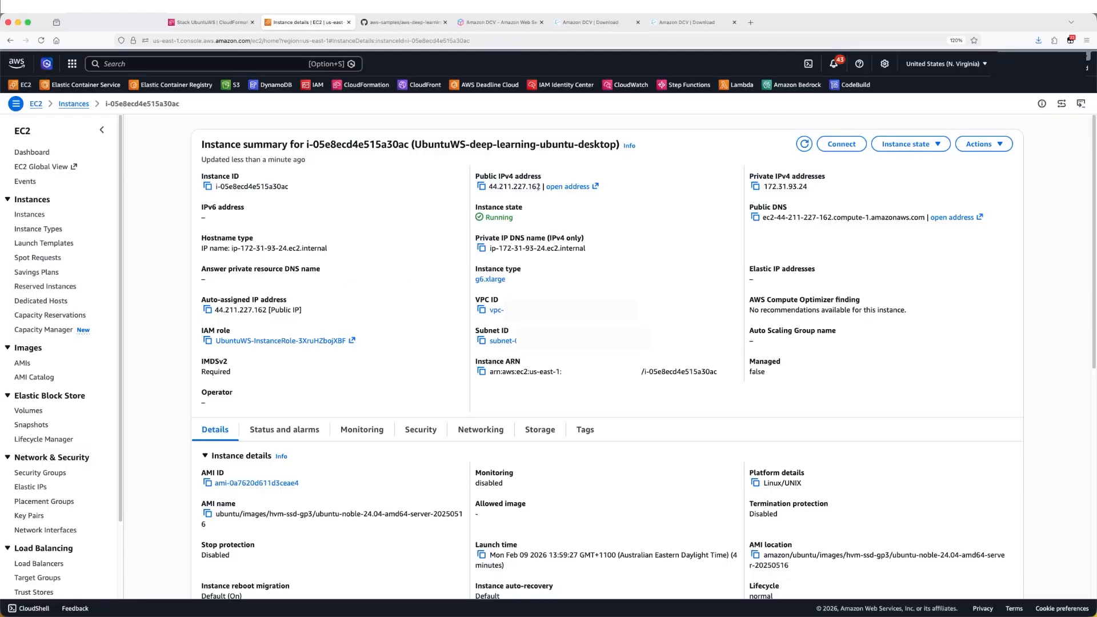
pyautogui.click(480, 186)
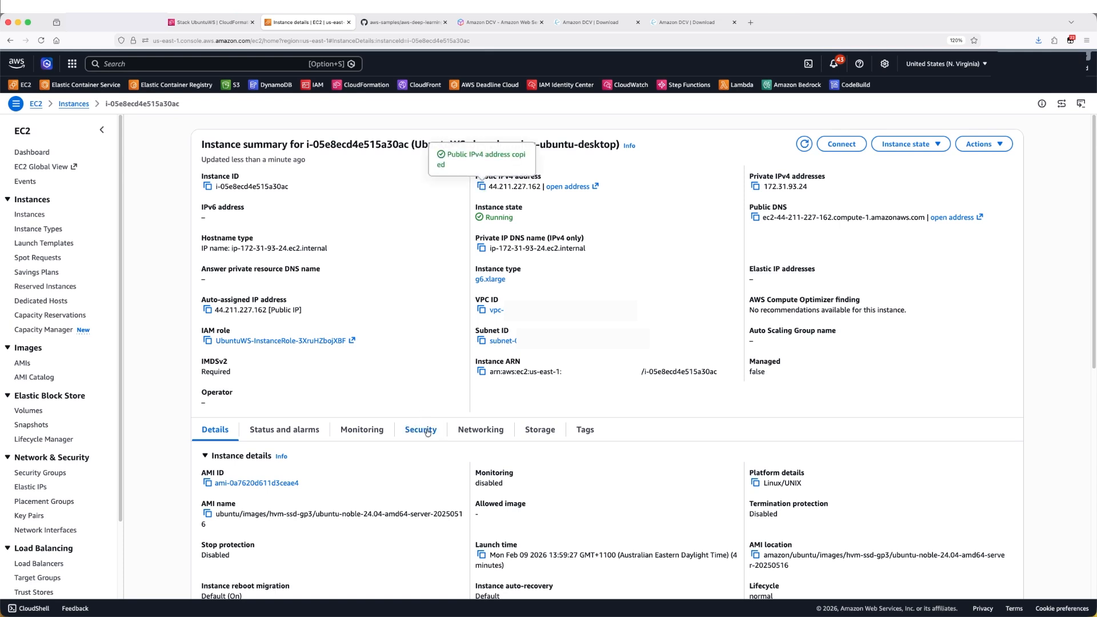
pyautogui.press('super+Tab')
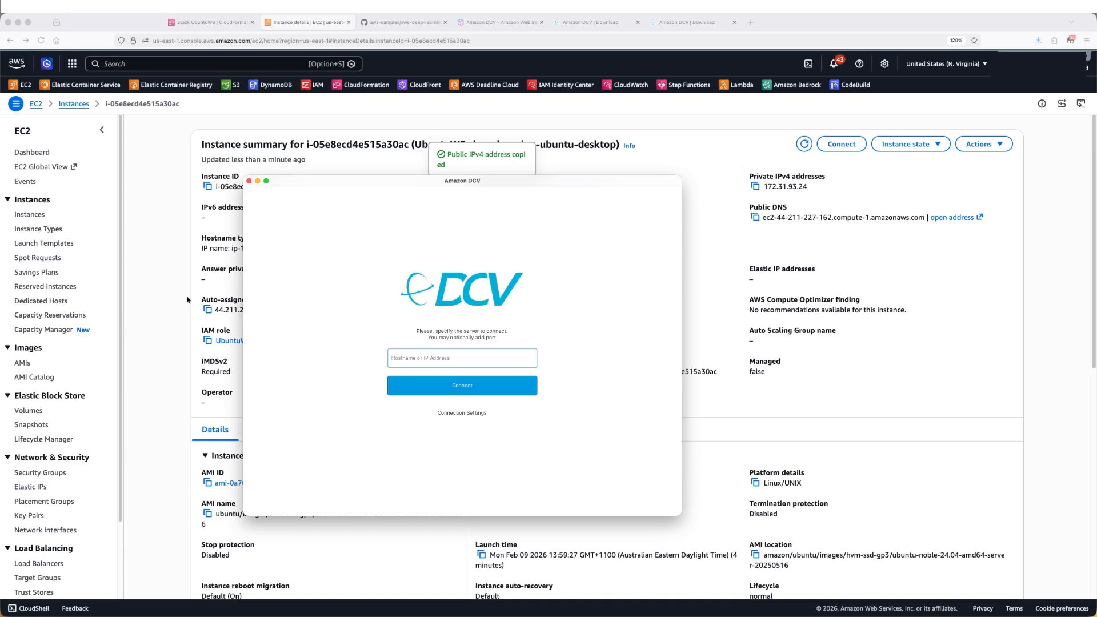
pyautogui.press('super+Tab')
# Review the inbound rules of the instance's desktop security group, then return to the running instances list
pyautogui.click(416, 431)
pyautogui.scroll(-5, 434, 366)
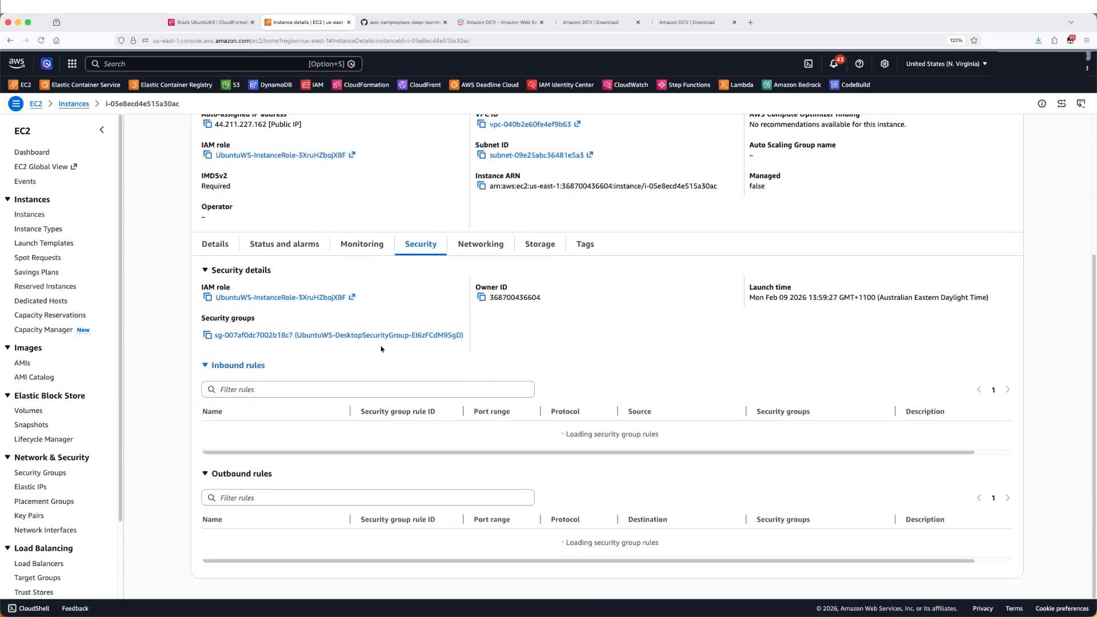
pyautogui.click(374, 335)
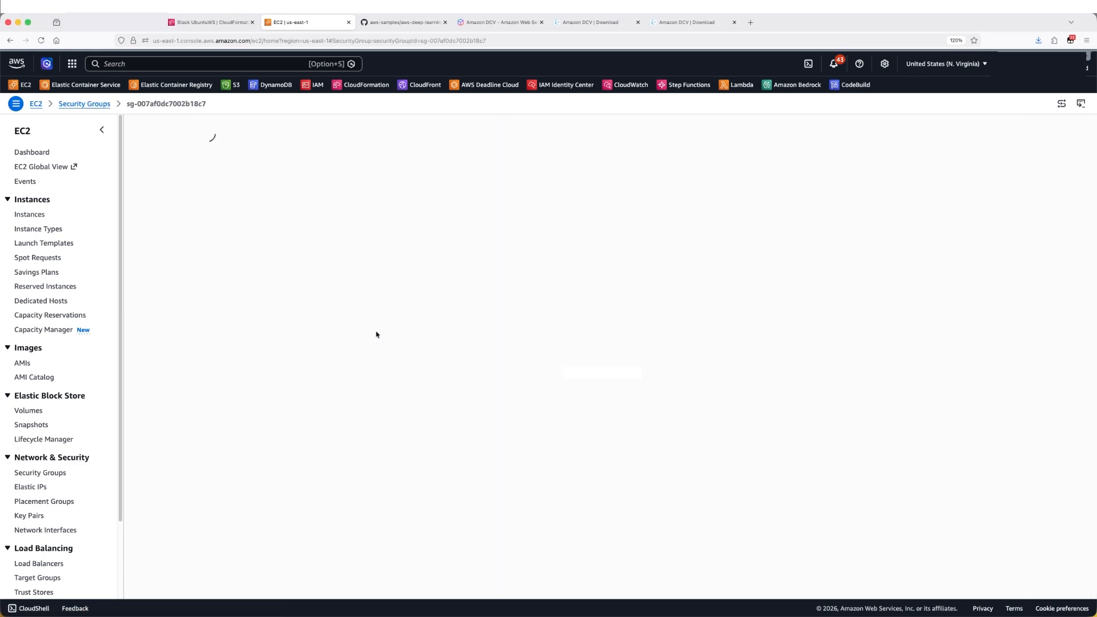
pyautogui.click(976, 307)
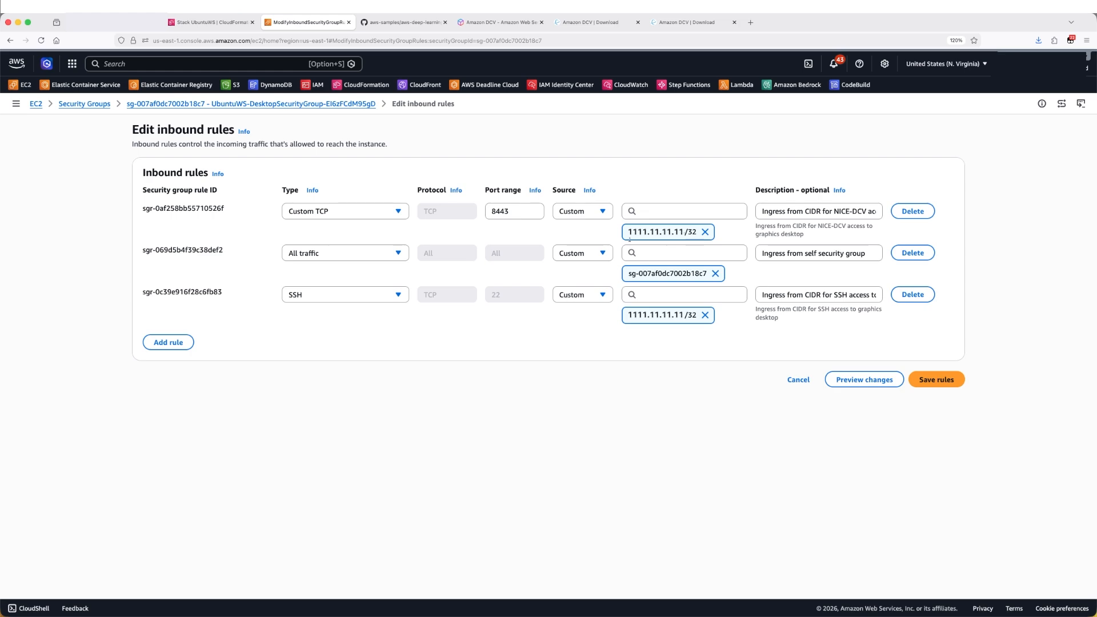
pyautogui.click(105, 107)
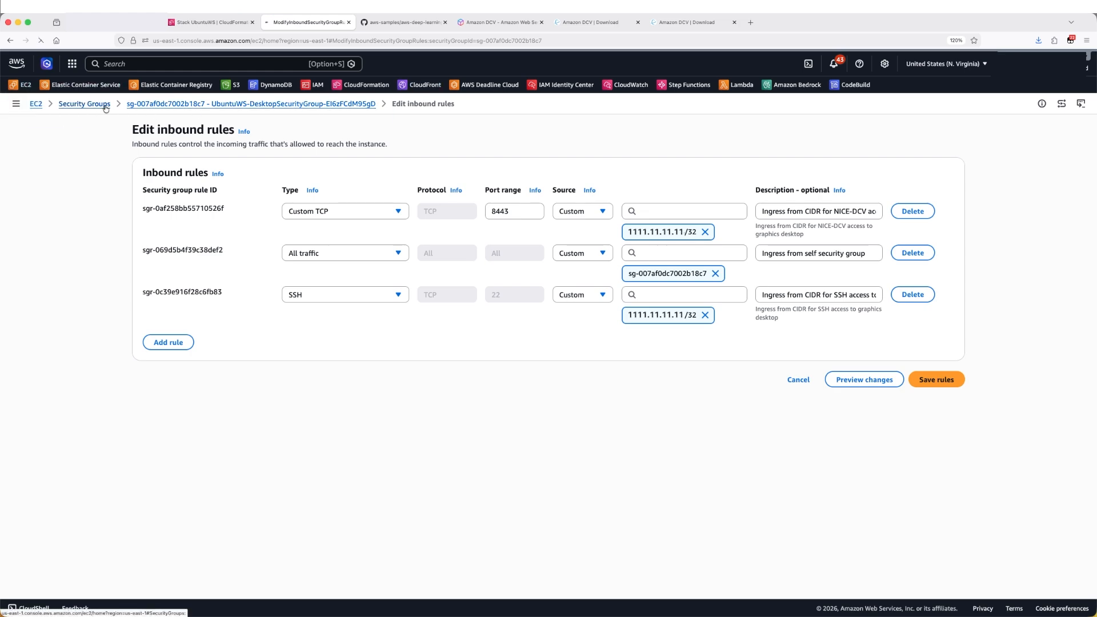
pyautogui.click(196, 175)
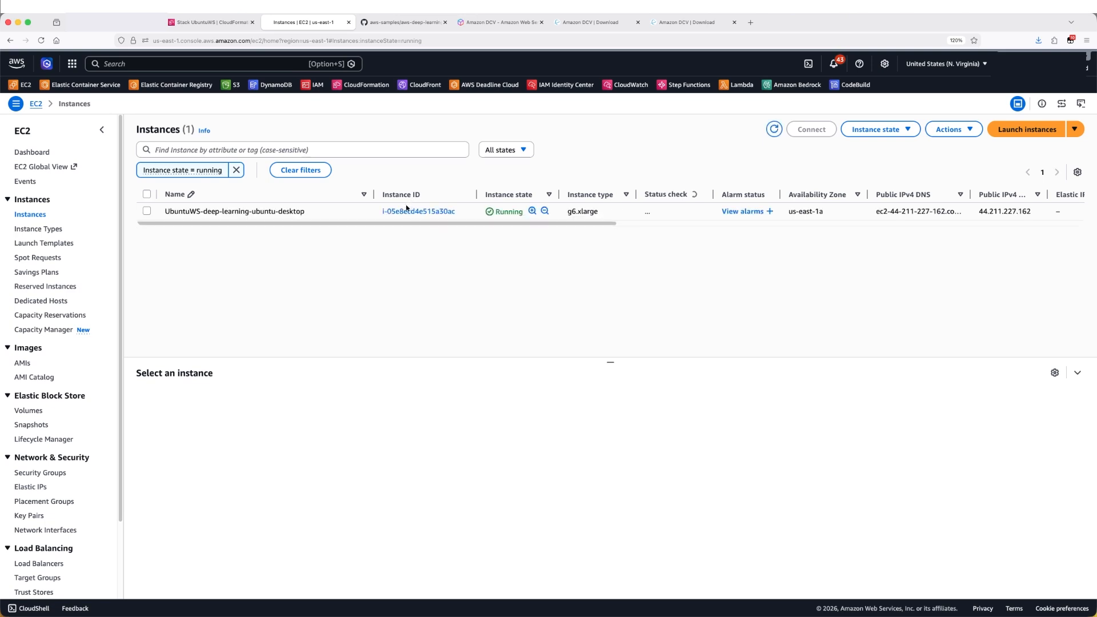
# Copy the instance's public IPv4 address and connect to it in the Amazon DCV client
pyautogui.click(407, 210)
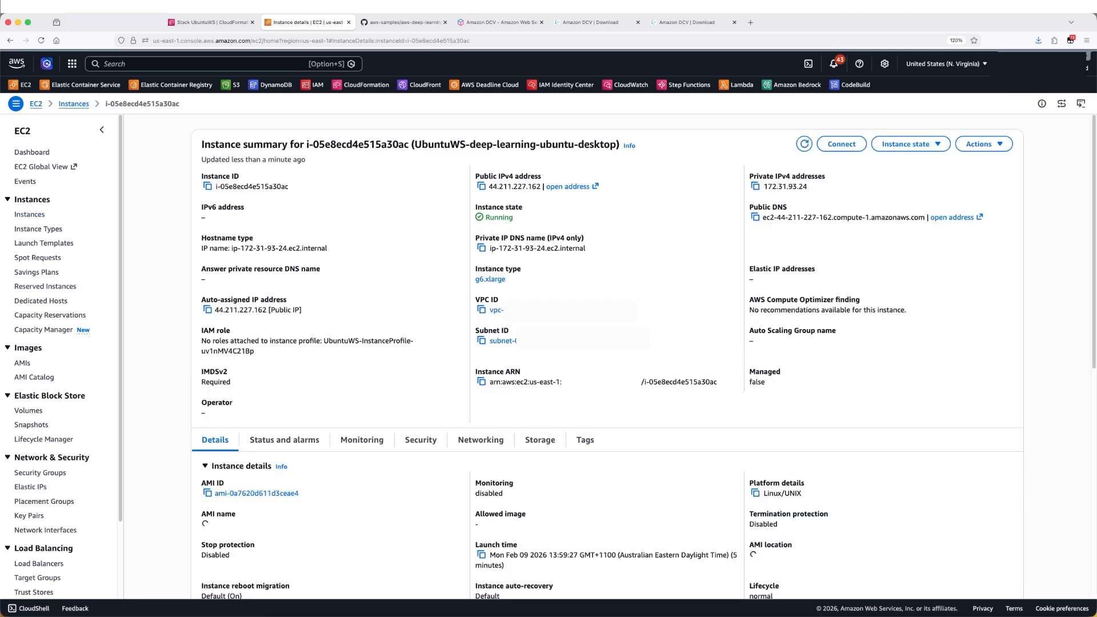
pyautogui.click(481, 187)
pyautogui.press('super+Tab')
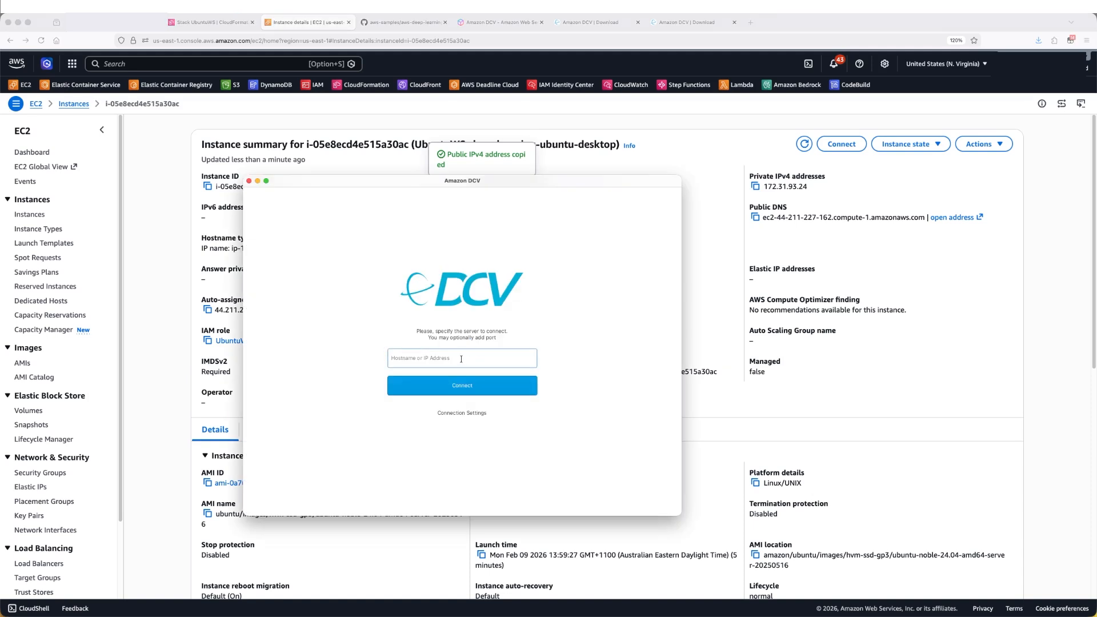
pyautogui.press('super+v')
pyautogui.press('Return')
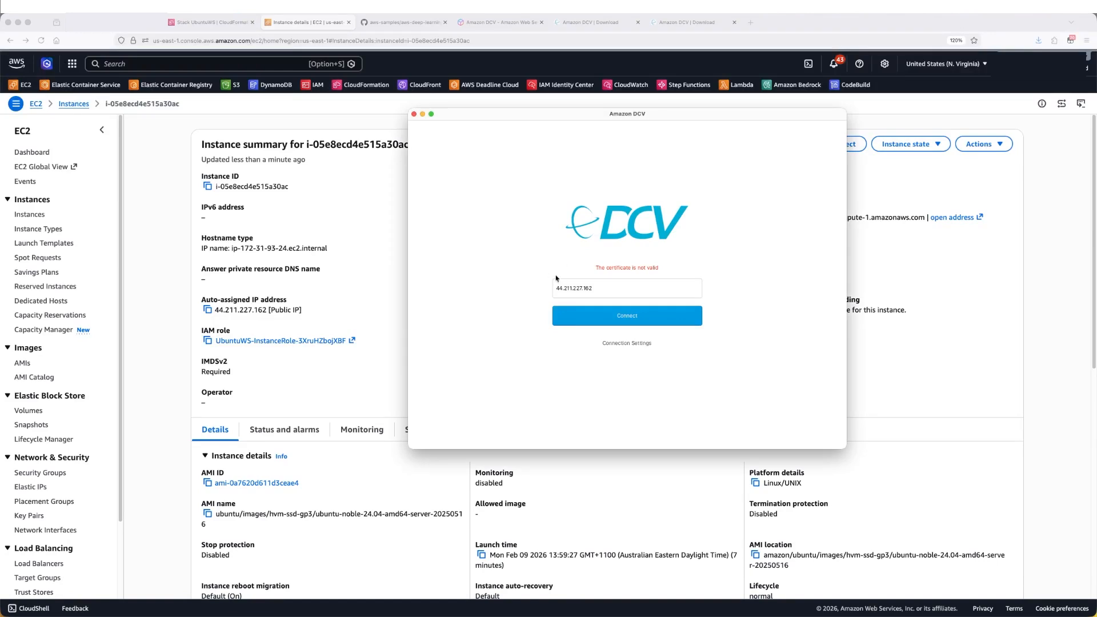
pyautogui.click(582, 315)
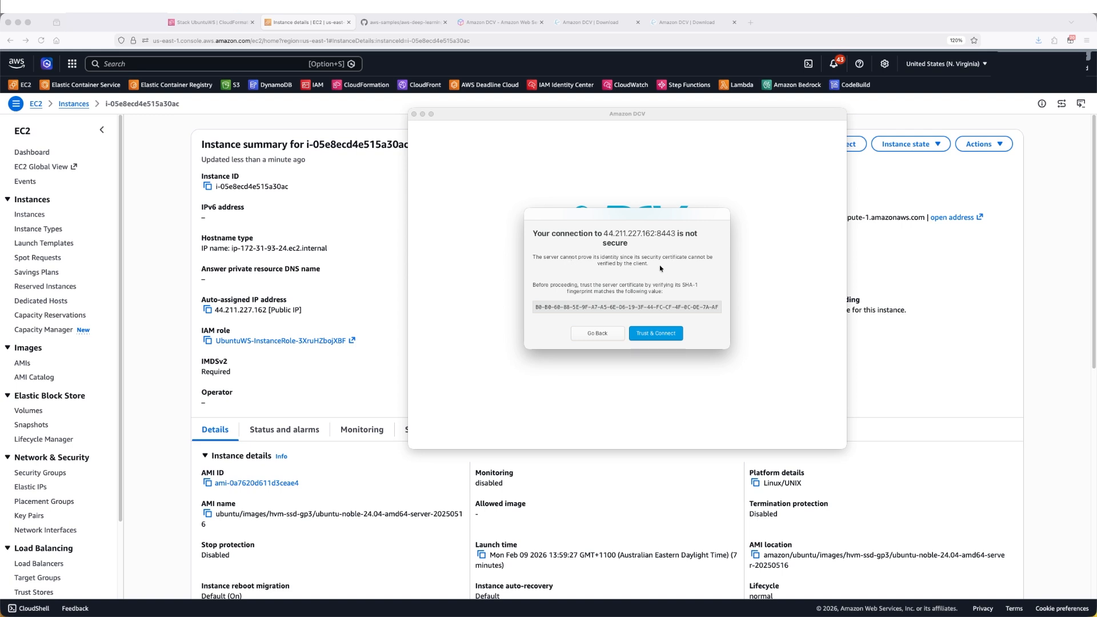
# Open a Session Manager shell on the instance from its Connect page
pyautogui.click(878, 183)
pyautogui.click(838, 144)
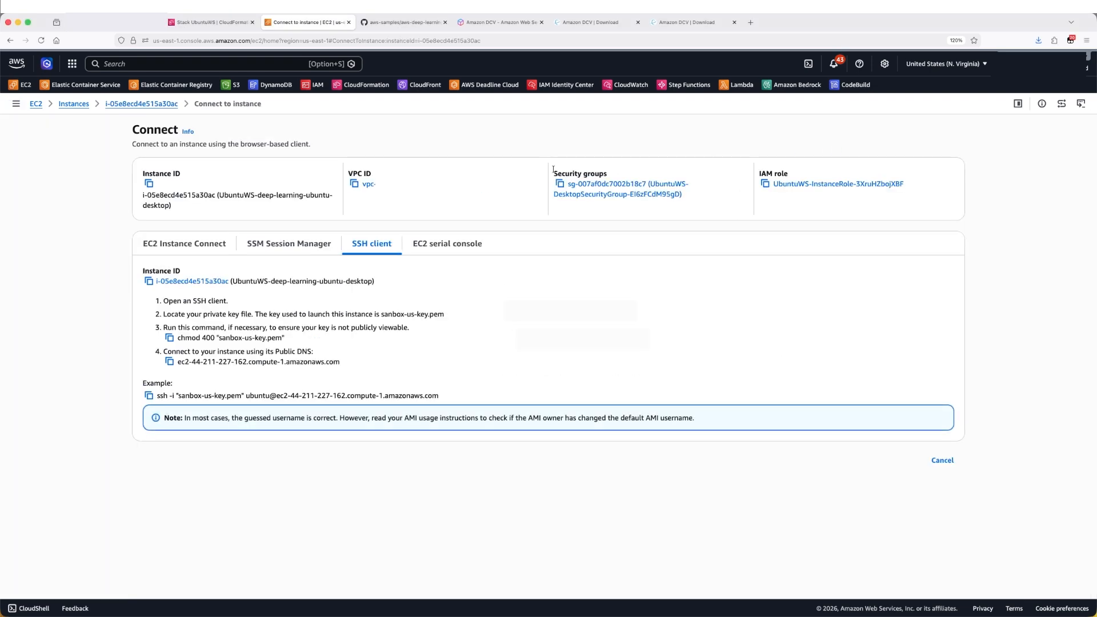
pyautogui.click(292, 246)
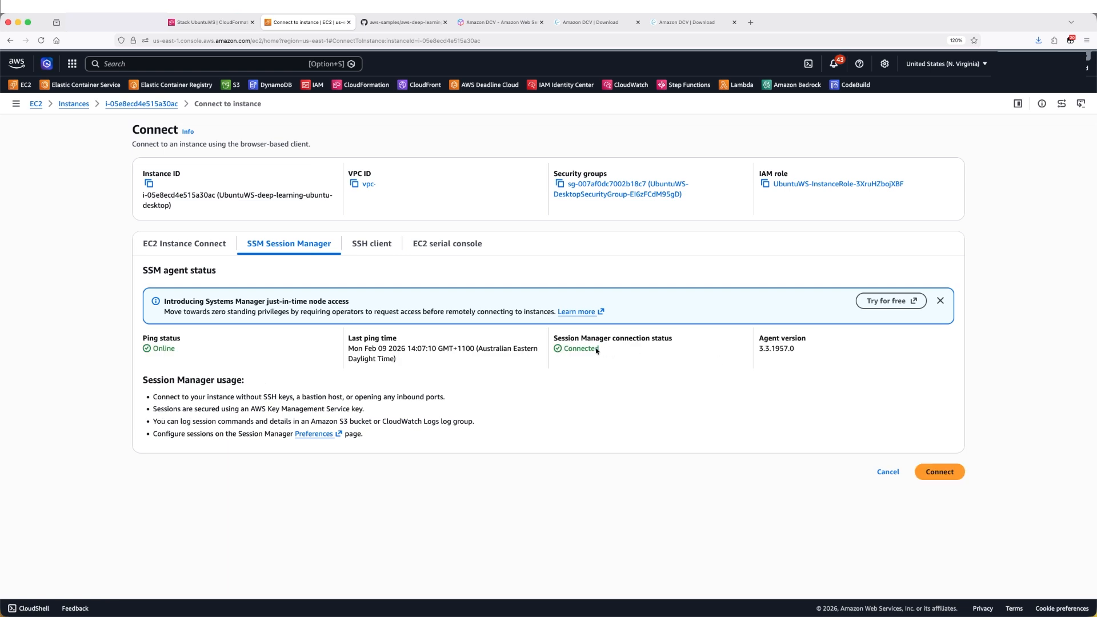
pyautogui.click(941, 472)
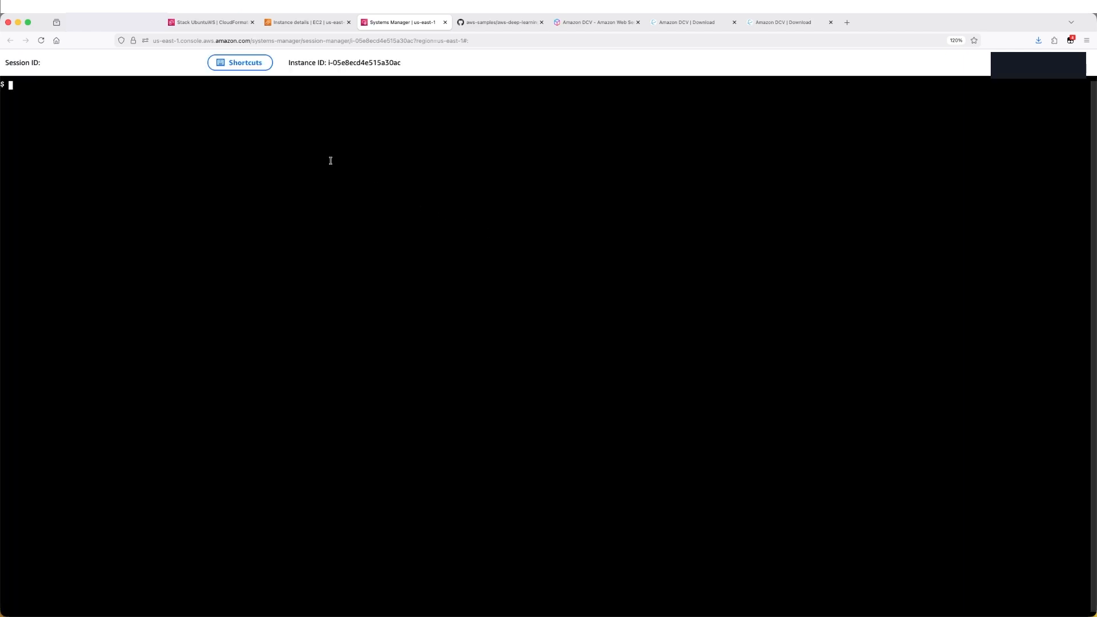
# Check the DCV server status by running sudo systemctl status dcvserver.service
pyautogui.press('super+v')
pyautogui.press('Return')
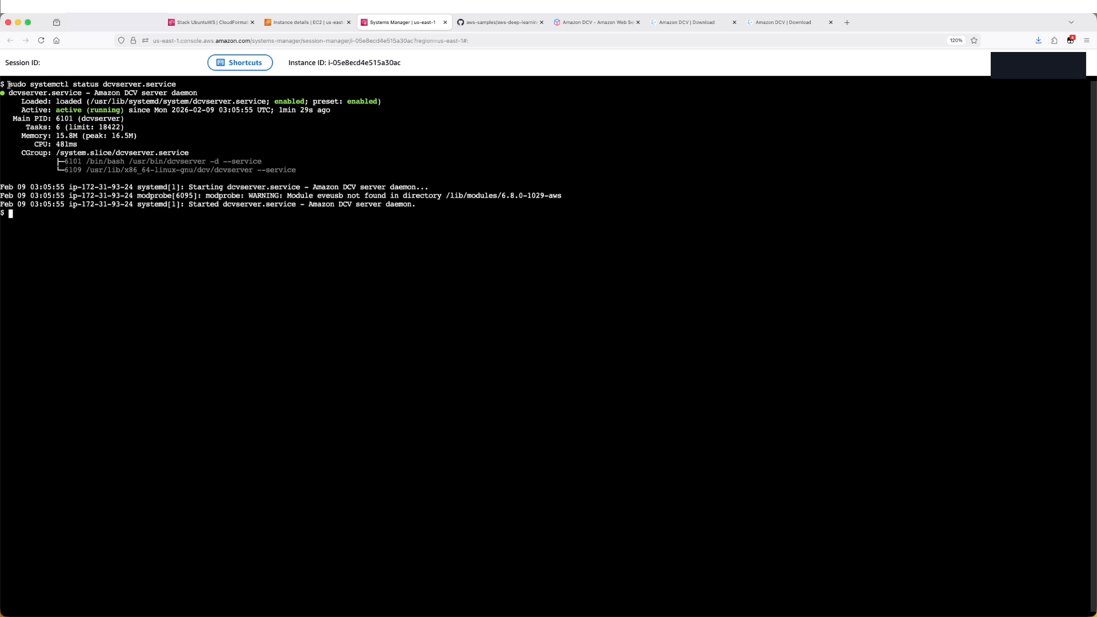
pyautogui.moveTo(8, 84); pyautogui.dragTo(183, 84)
pyautogui.click(208, 90)
# Trust the server certificate in the DCV client and log in as ubuntu with the account password
pyautogui.click(444, 22)
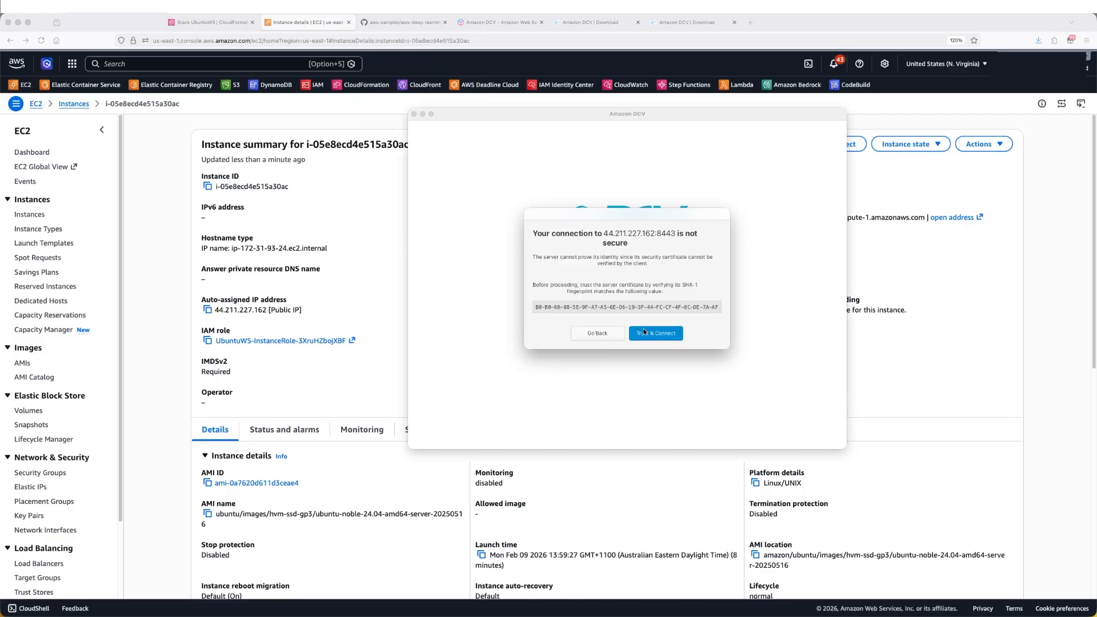
pyautogui.click(643, 332)
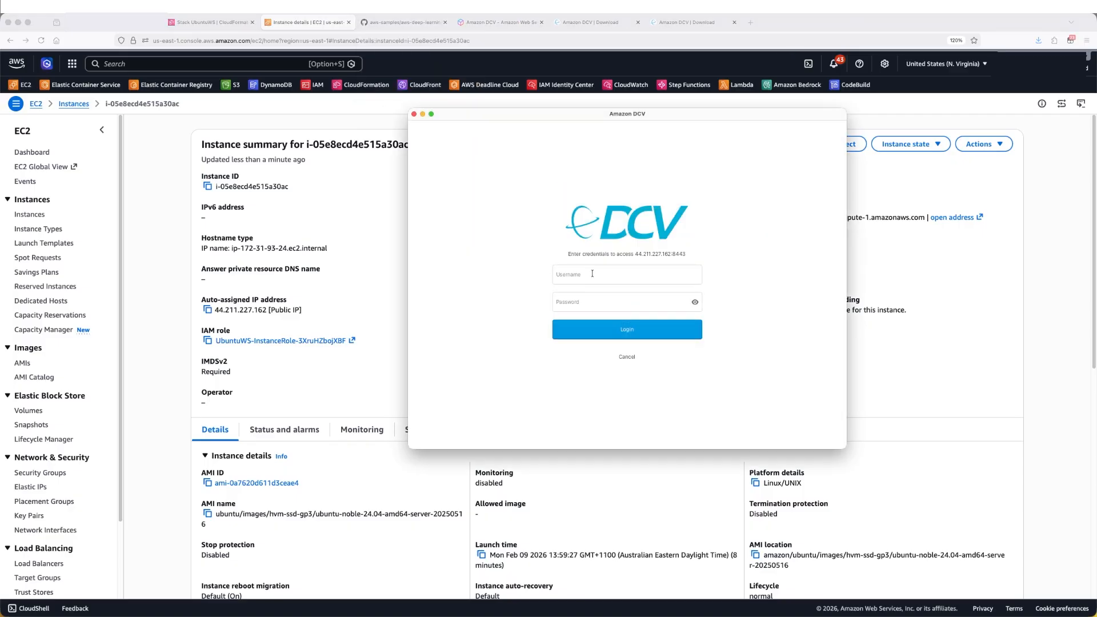
pyautogui.click(592, 274)
pyautogui.write('ubuntu')
pyautogui.press('Tab')
pyautogui.write('******')
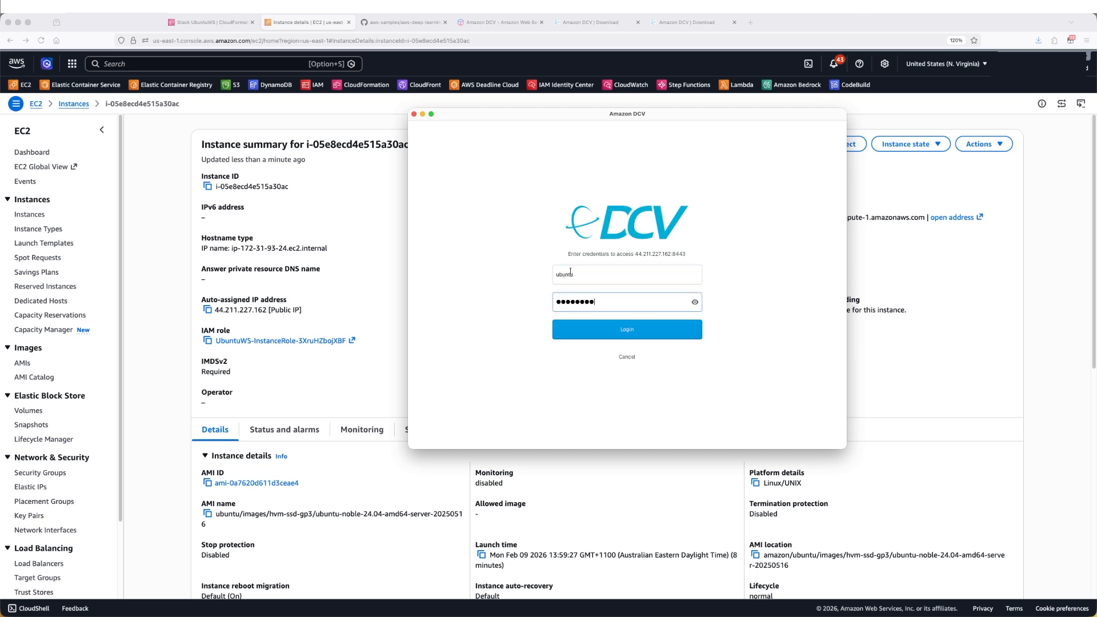
pyautogui.write('***')
pyautogui.press('Return')
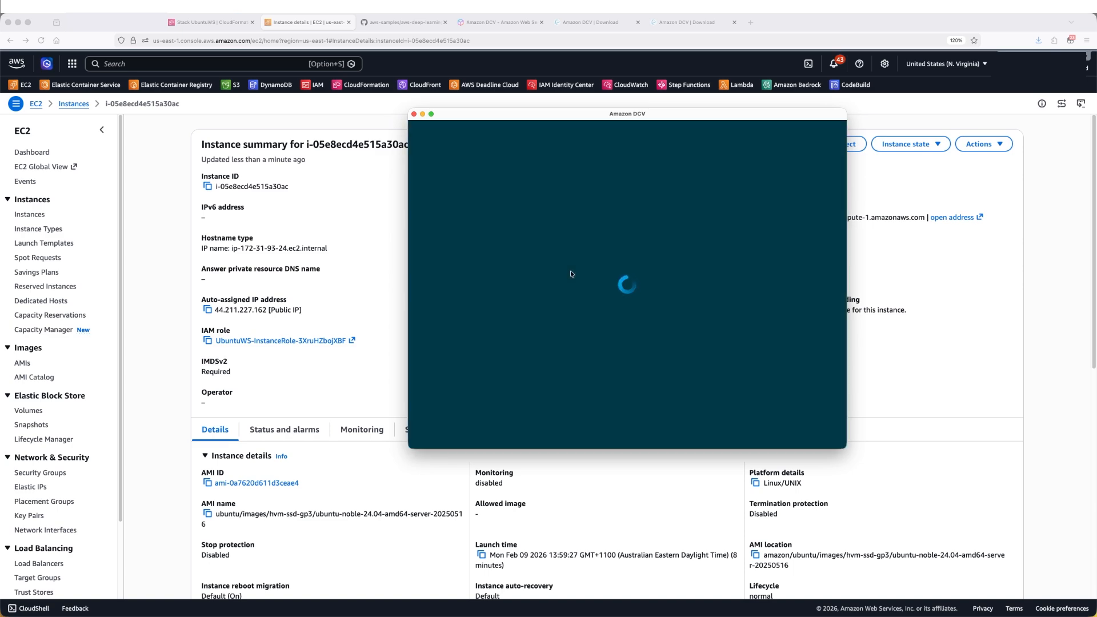
# Maximize the DCV window and unlock the Ubuntu desktop by entering the Ubuntu user's password
pyautogui.click(431, 114)
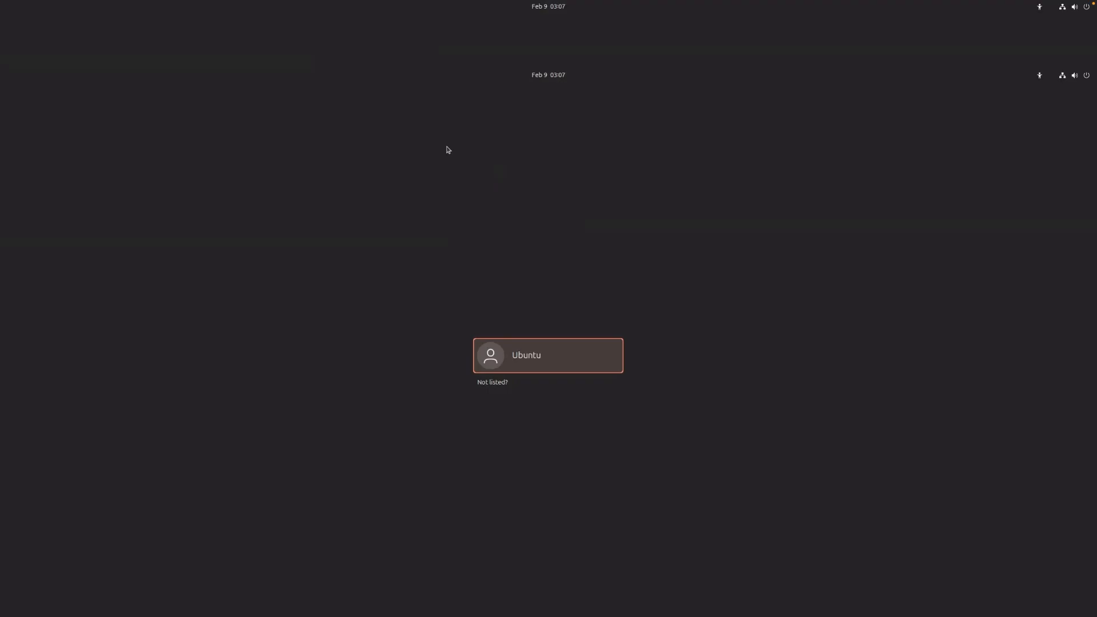
pyautogui.click(516, 350)
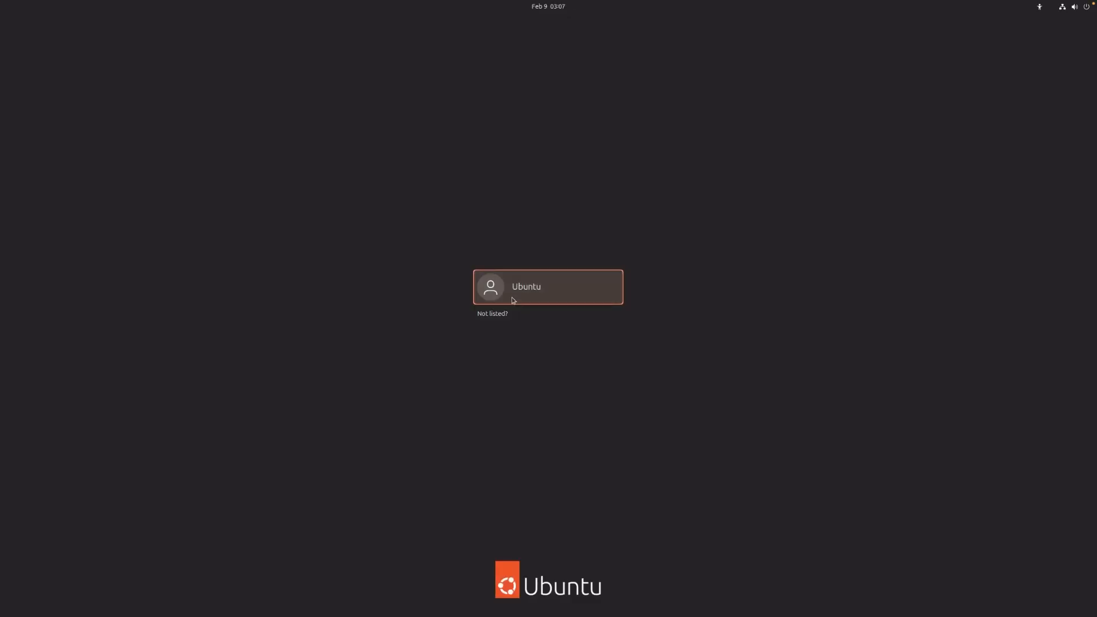
pyautogui.click(514, 301)
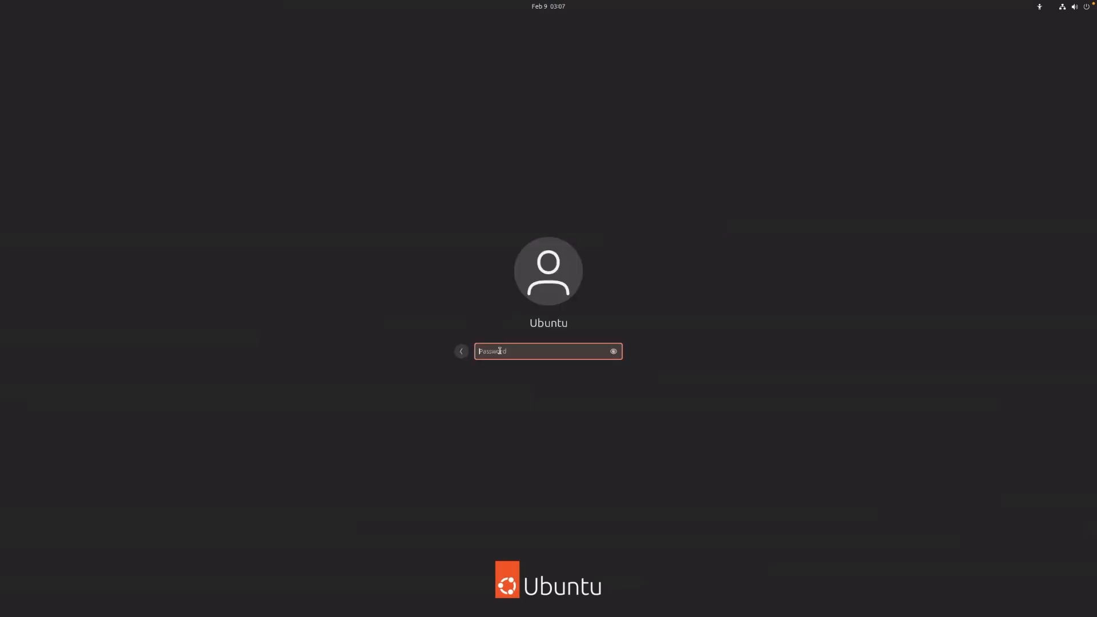
pyautogui.write('***********')
pyautogui.press('Return')
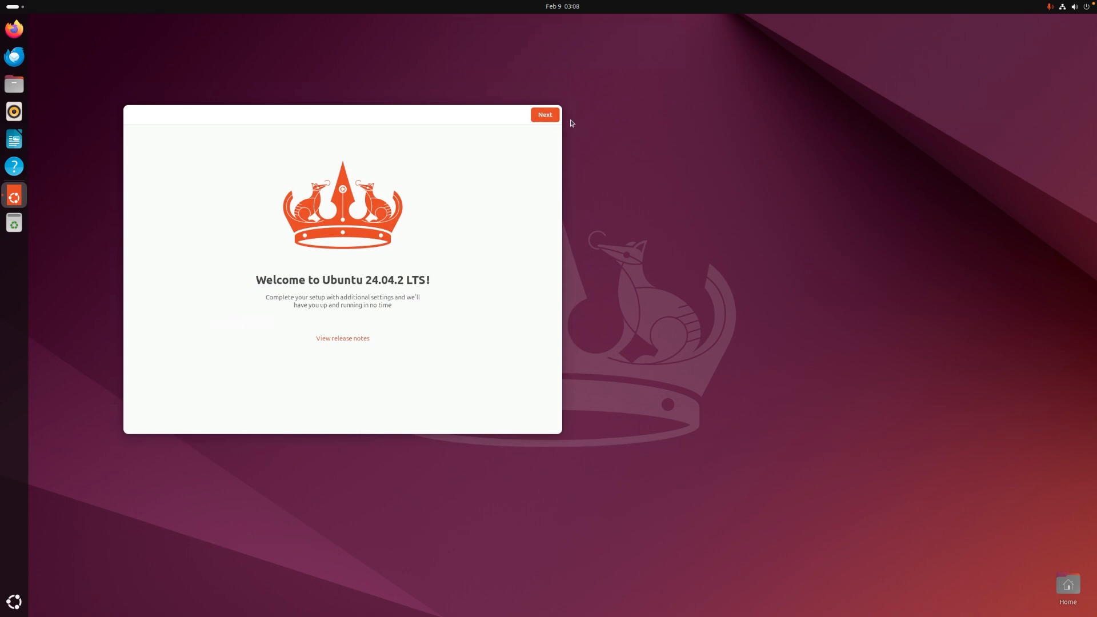
# Complete the Ubuntu welcome setup, skipping the Ubuntu Pro step and finishing
pyautogui.click(548, 117)
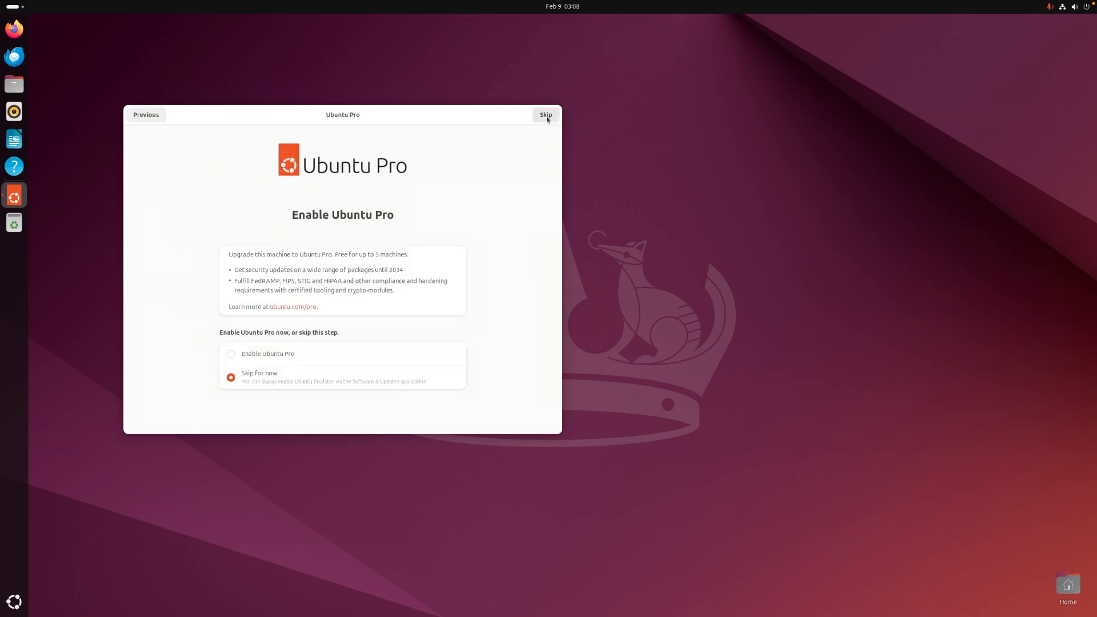
pyautogui.click(546, 116)
pyautogui.click(550, 117)
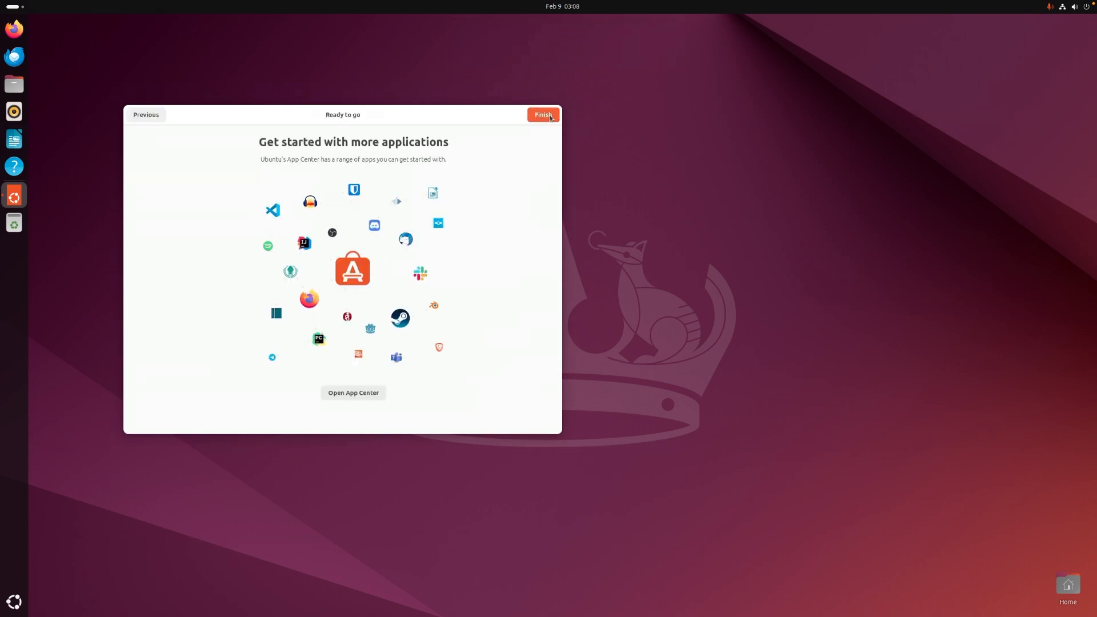
pyautogui.click(550, 117)
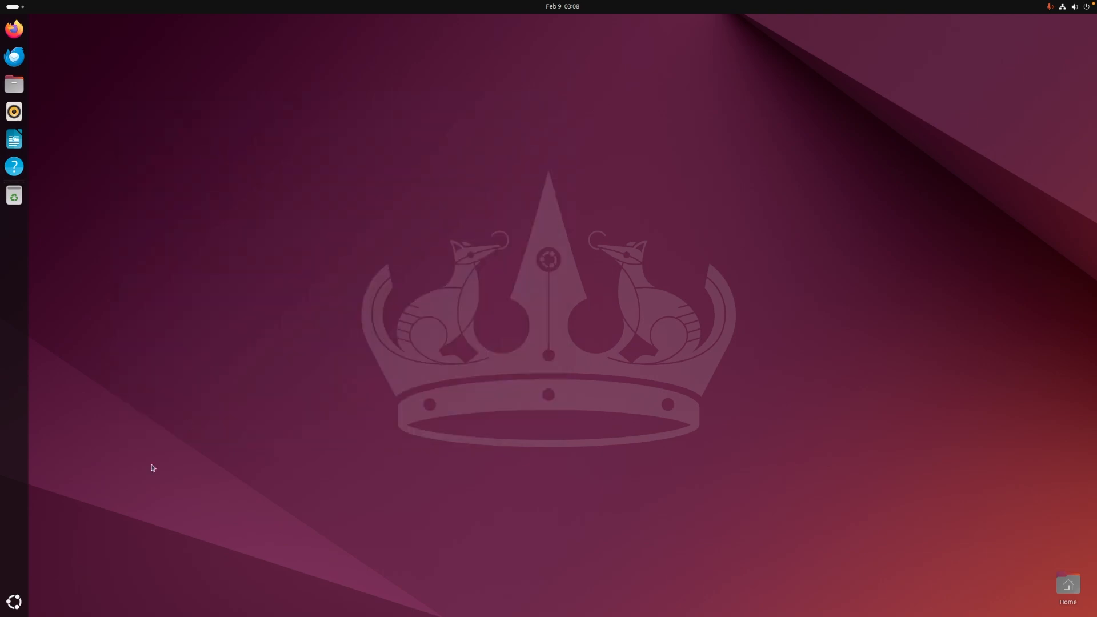
# Open Terminal from the applications grid and enlarge its window
pyautogui.click(15, 601)
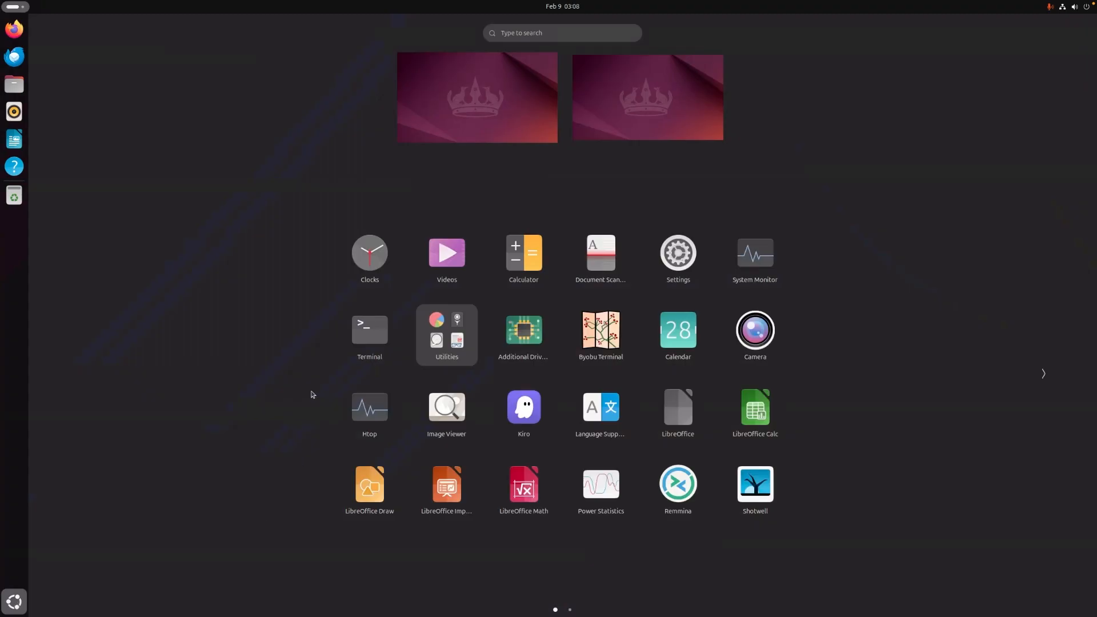
pyautogui.click(370, 331)
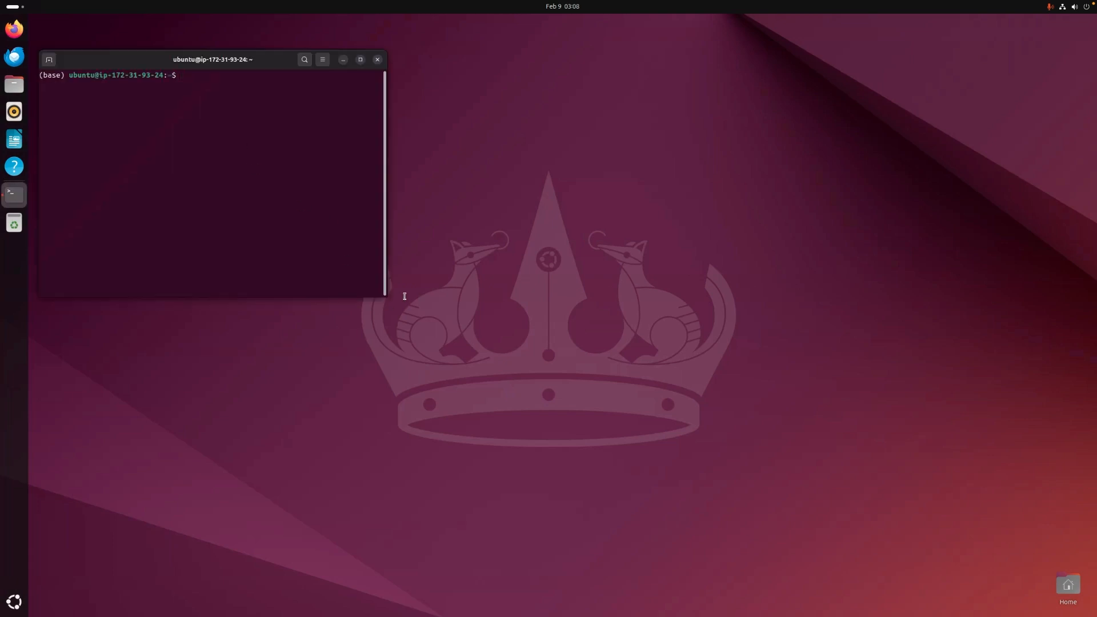
pyautogui.moveTo(388, 298); pyautogui.dragTo(771, 418)
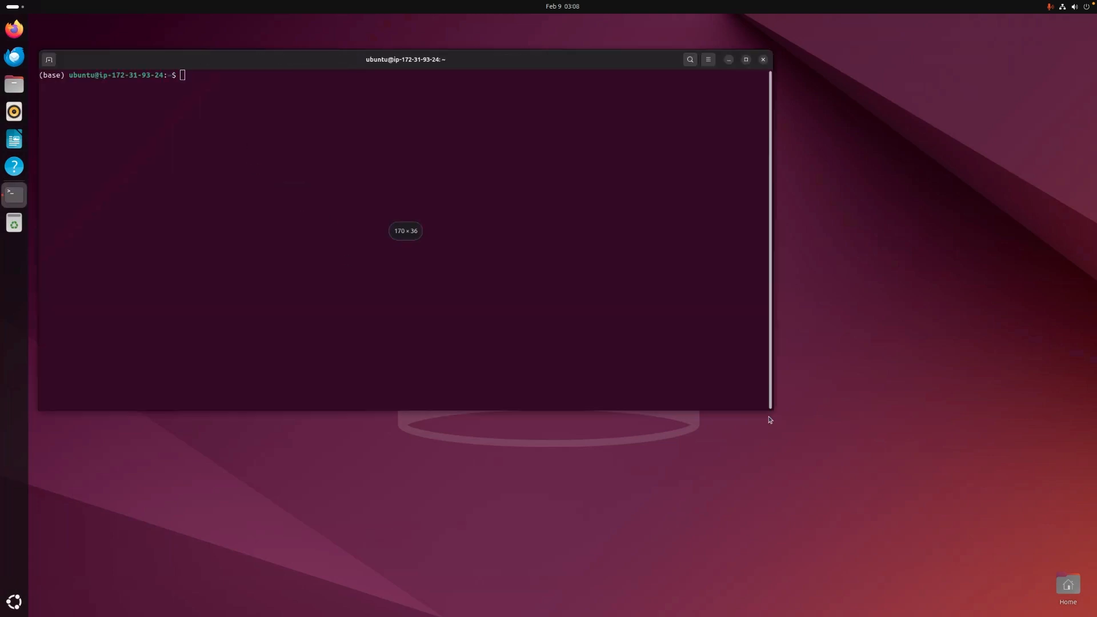
# Run nvidia-smi in the terminal to check the GPU
pyautogui.write('nvidia-smi')
pyautogui.press('Return')
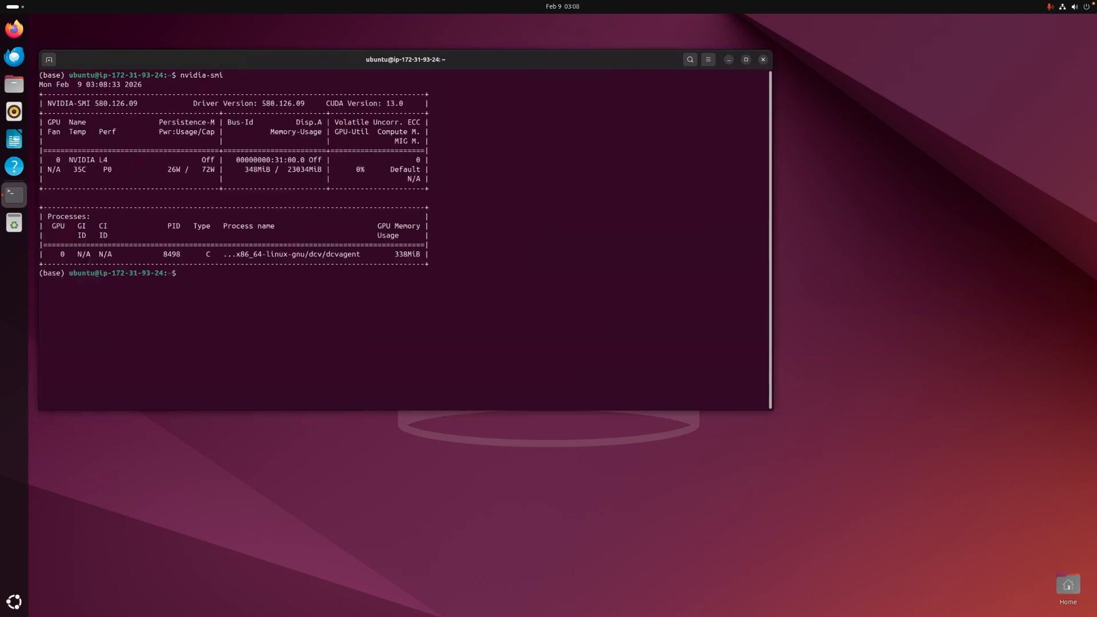